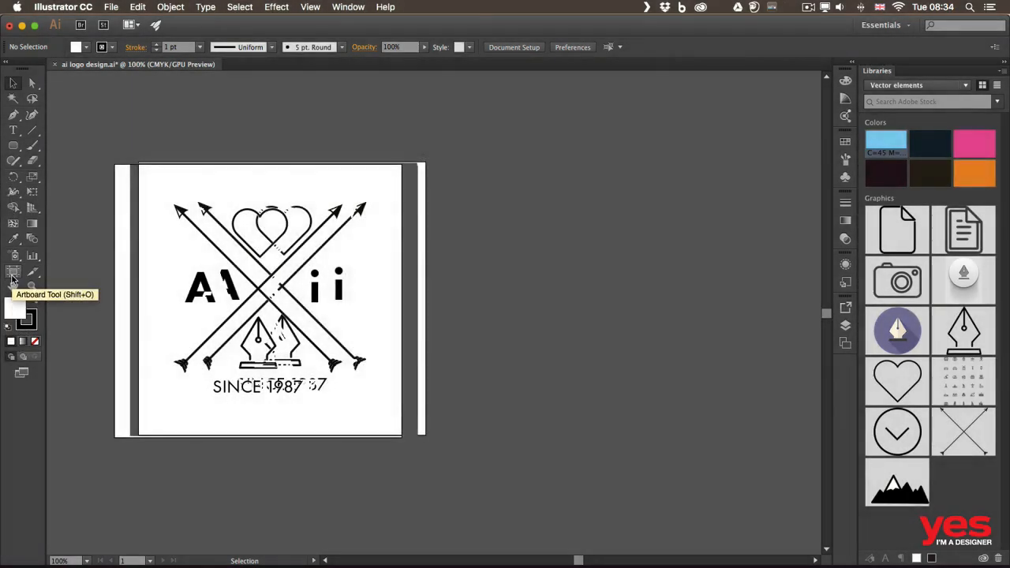
- Reposition the logo artboard with its artwork toward the upper left and draw a second artboard about 89 × 153 mm beside it
click(13, 273)
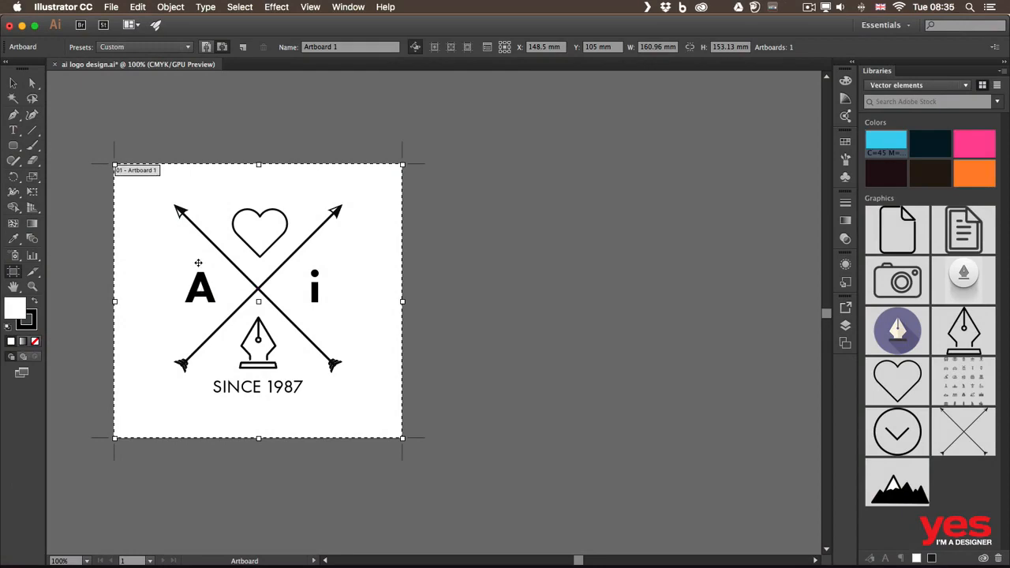
drag(195, 262, 216, 235)
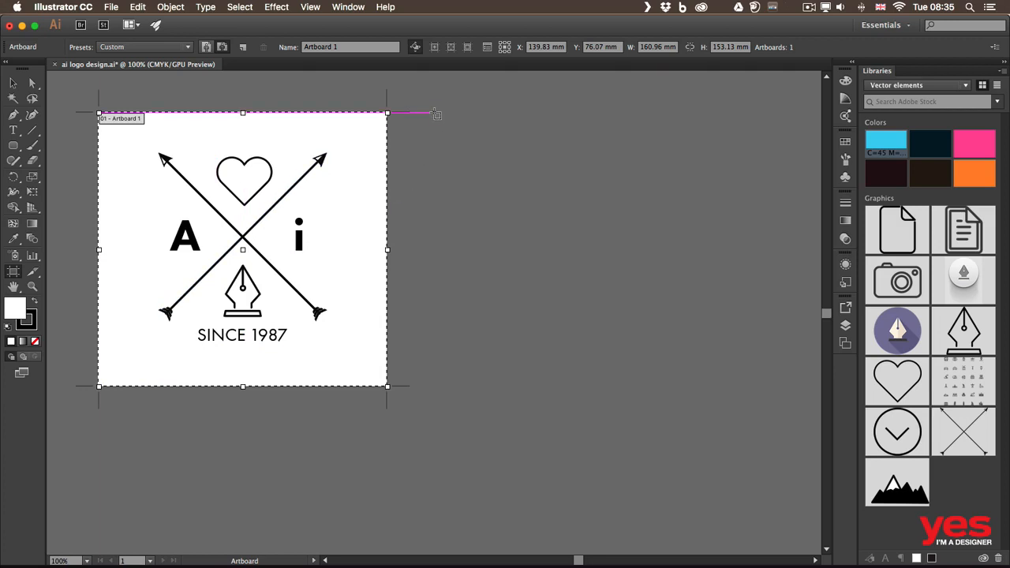
drag(434, 113, 594, 387)
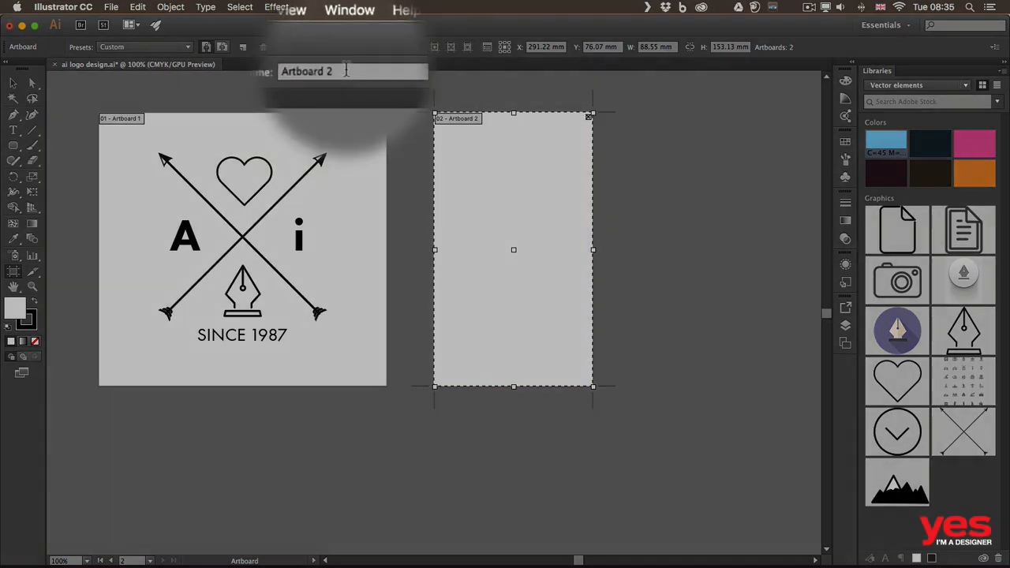
- Rename the new blank artboard as Banner and the artboard containing the crest artwork as Logo
click(345, 45)
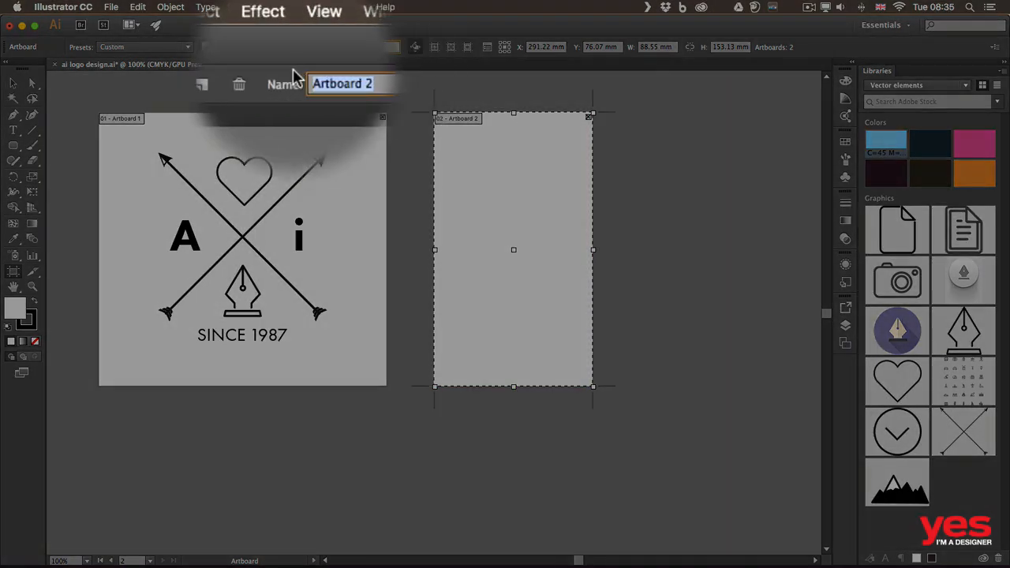
text(Banner)
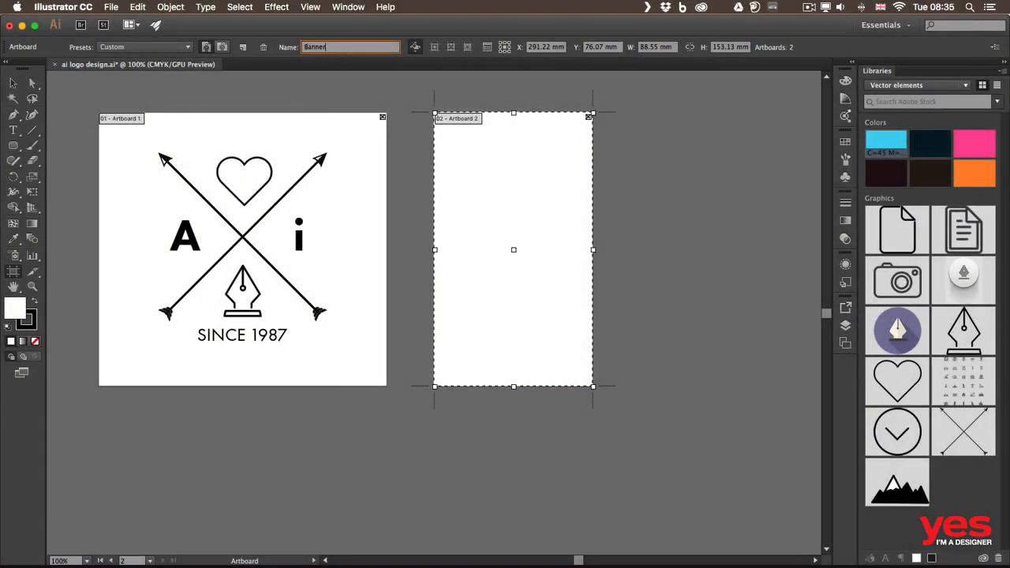
key(Return)
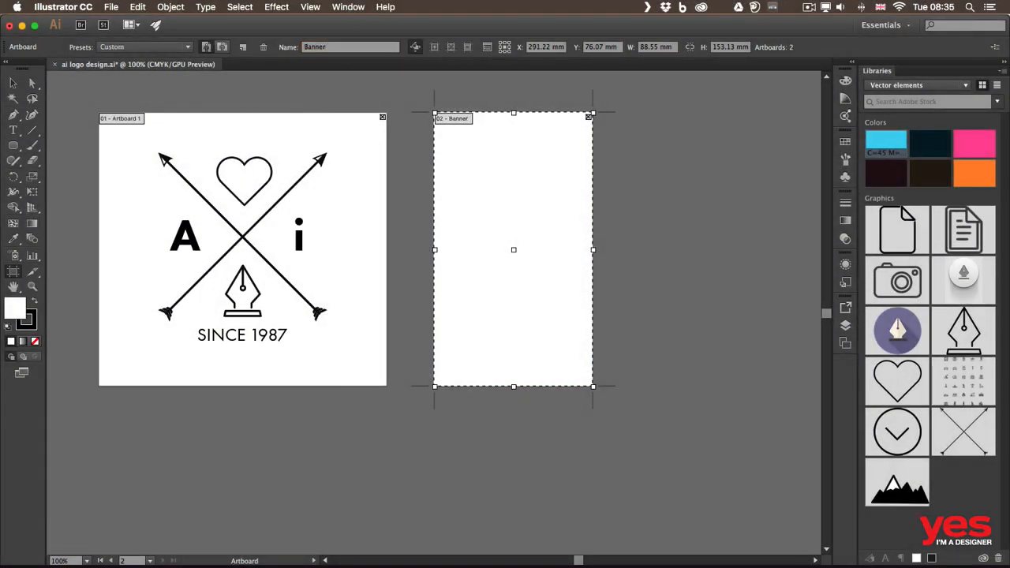
click(212, 135)
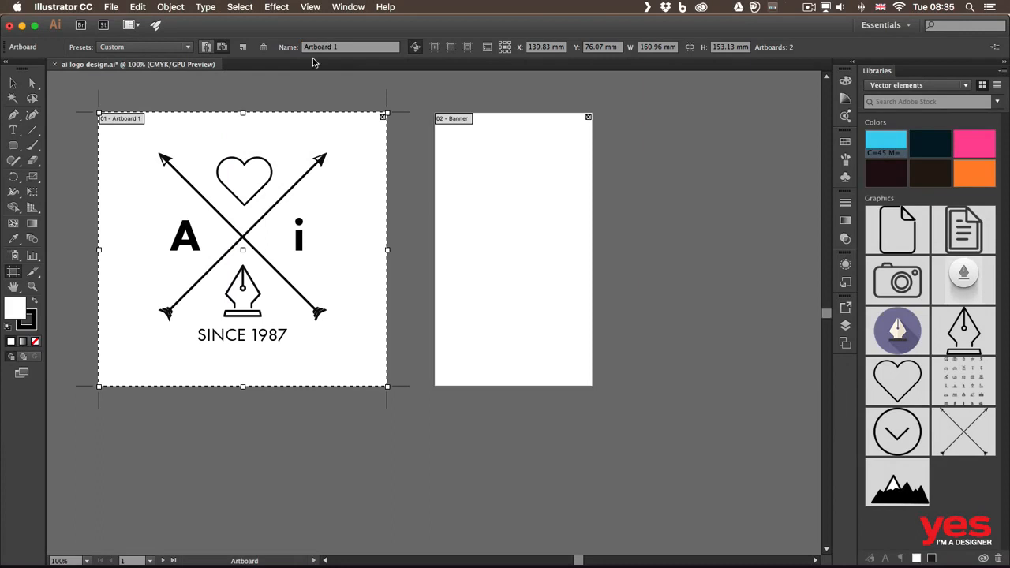
click(352, 47)
text(Logo)
key(Return)
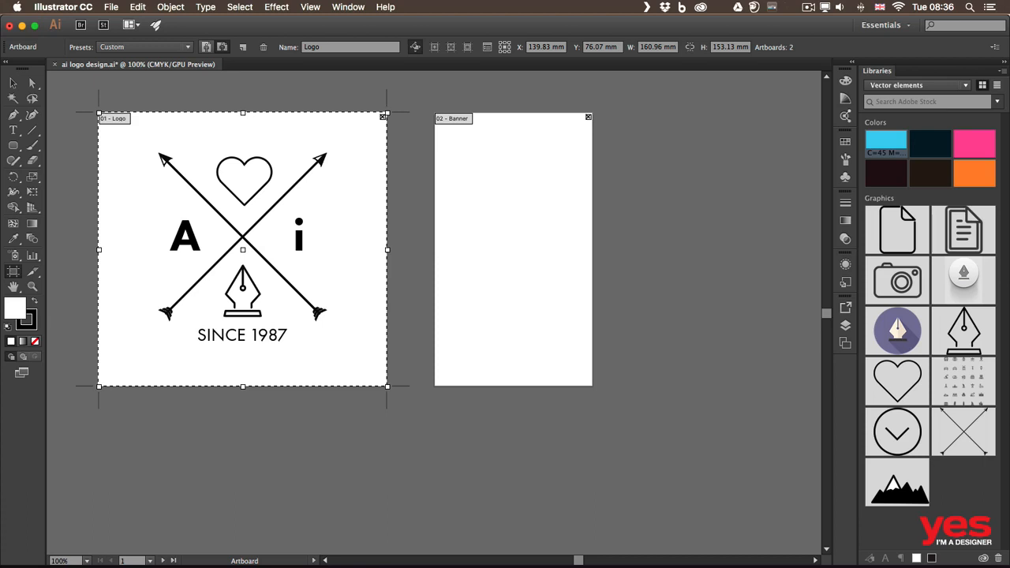
- Open the recently used file adobe crests.ai
click(108, 10)
mouse_move(139, 62)
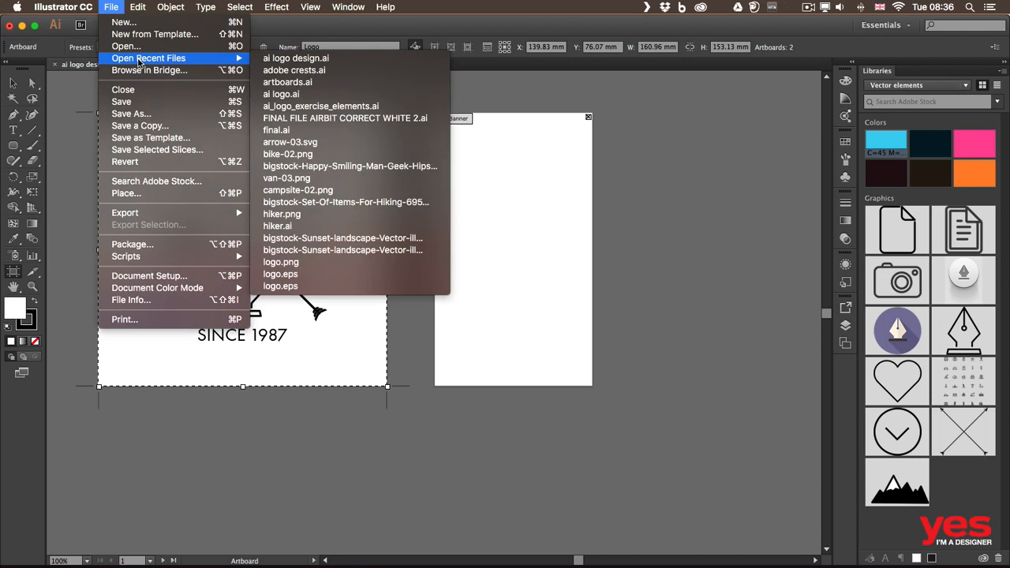
click(283, 71)
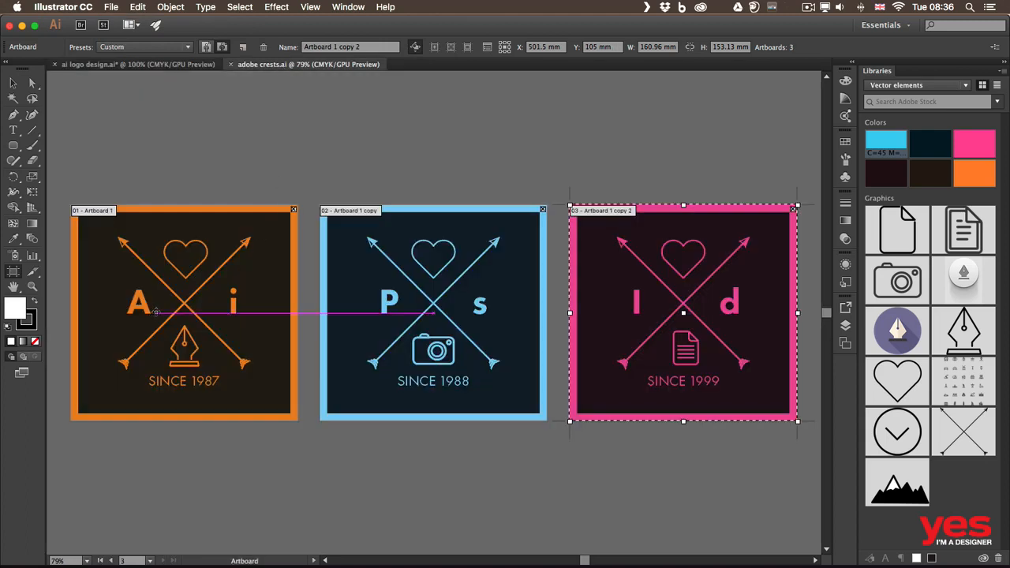
- Activate the orange, blue and pink crest artboards in turn to examine how they are laid out
click(189, 304)
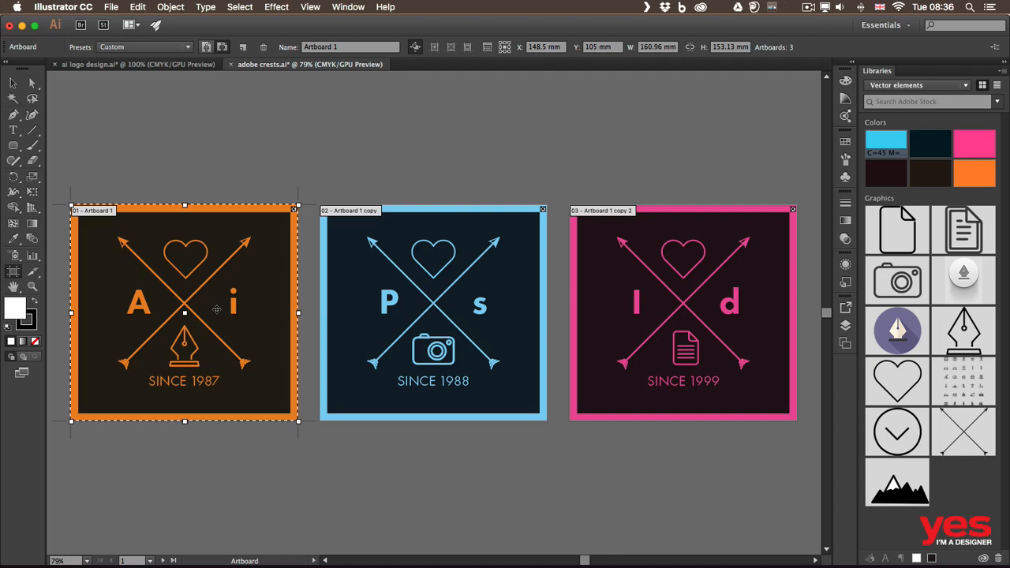
click(432, 299)
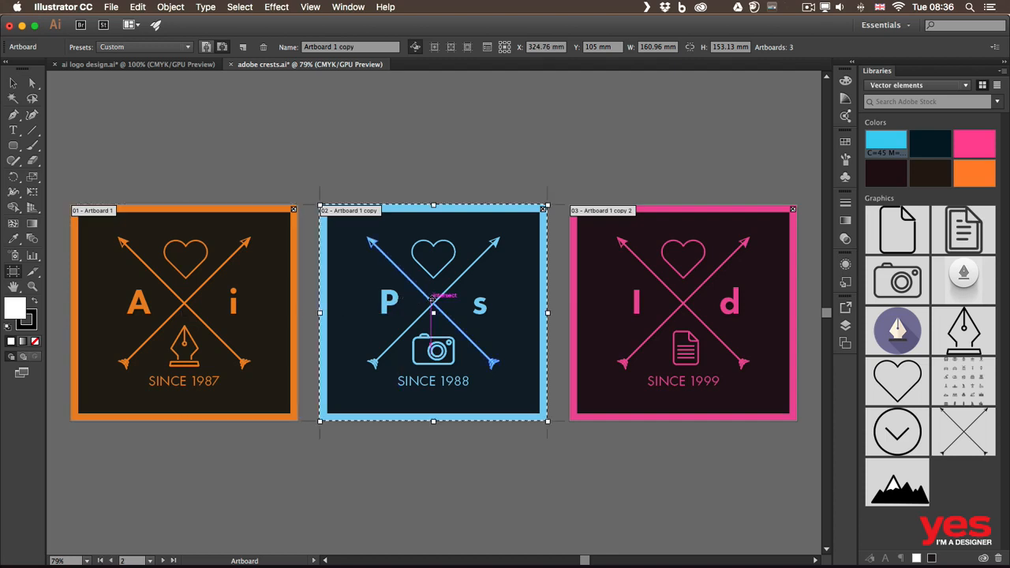
click(684, 313)
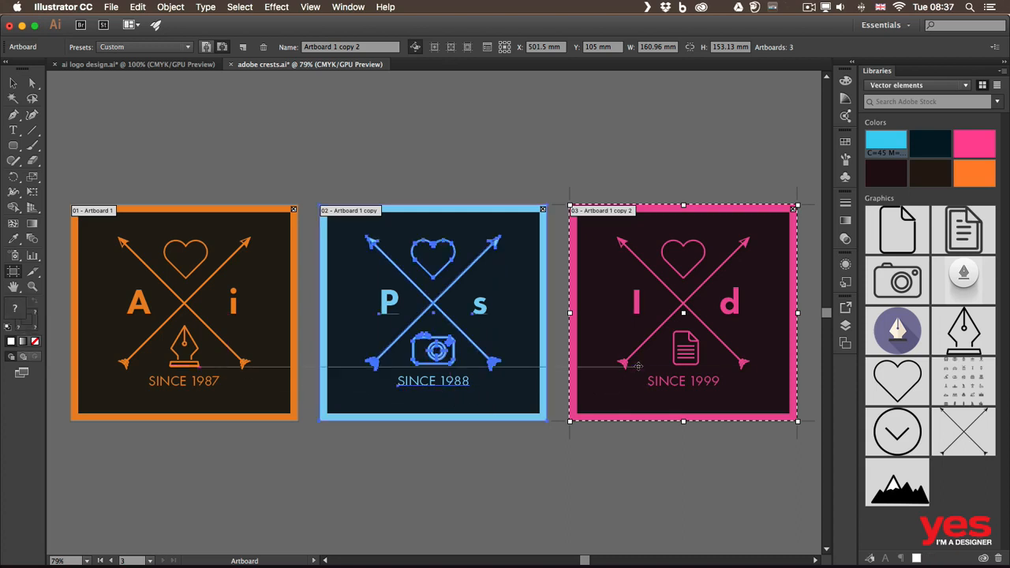
click(639, 367)
click(442, 364)
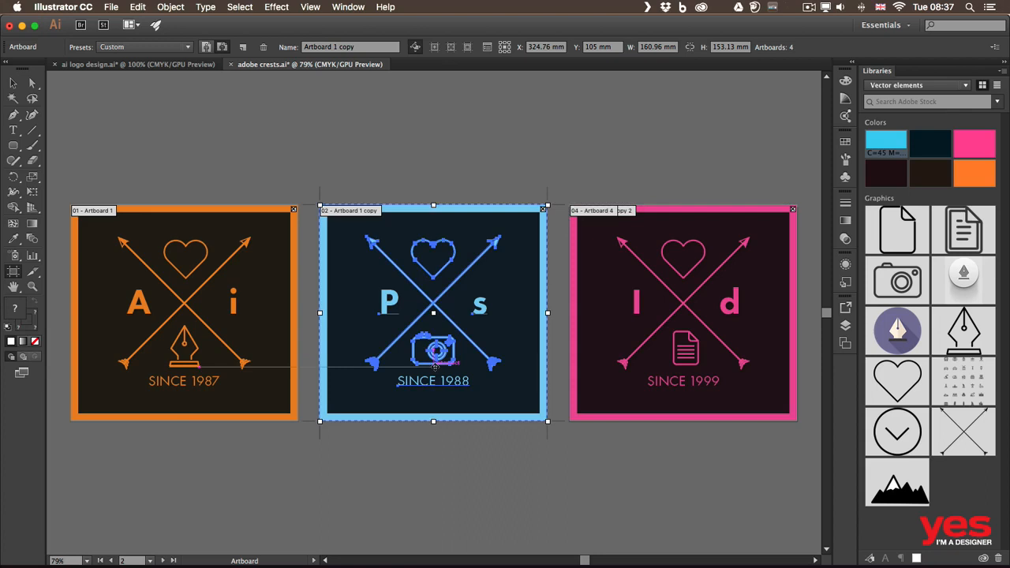
click(247, 353)
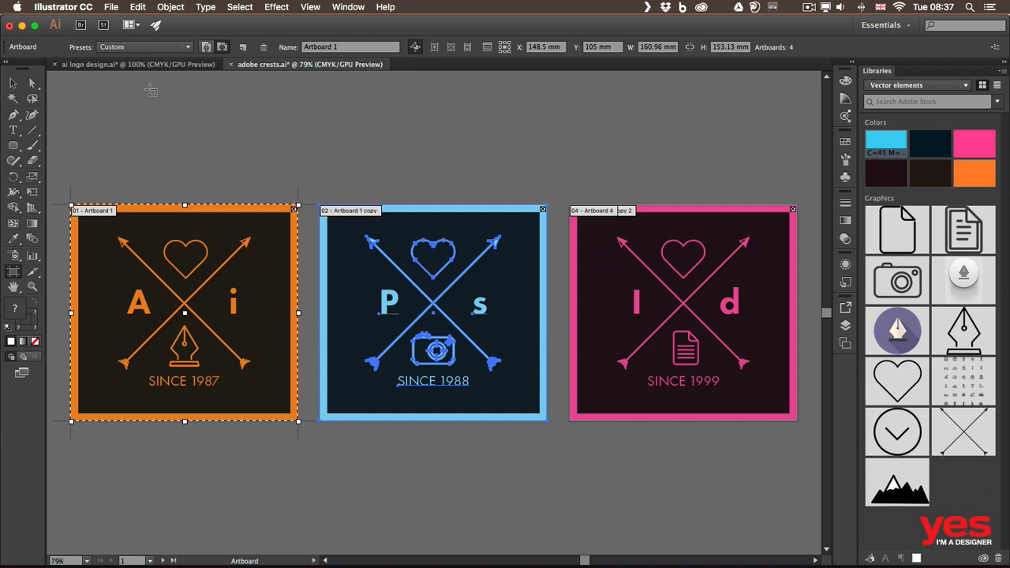
- Set up an Export As of the crests document in JPEG format with Use Artboards enabled
click(112, 7)
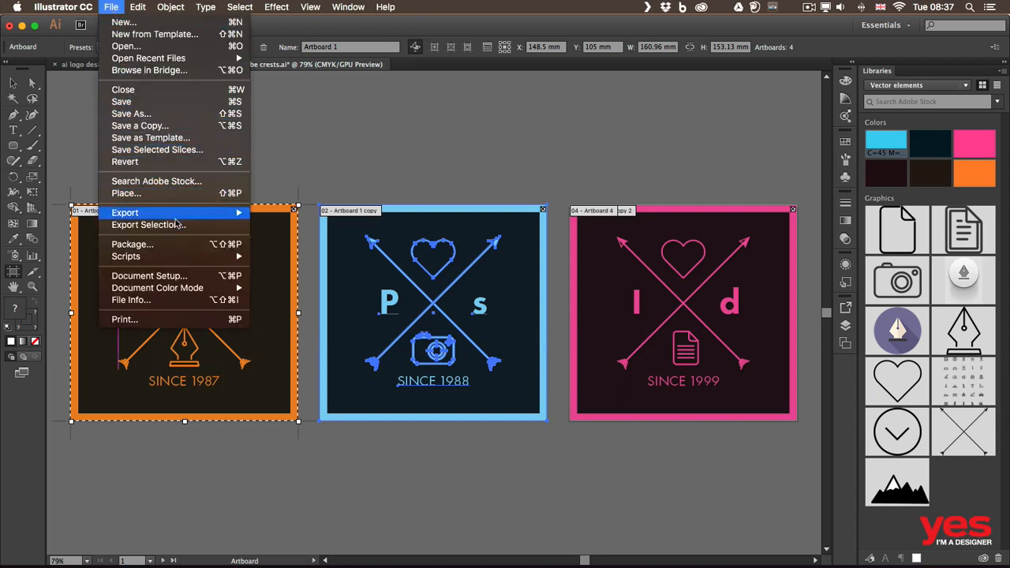
mouse_move(183, 214)
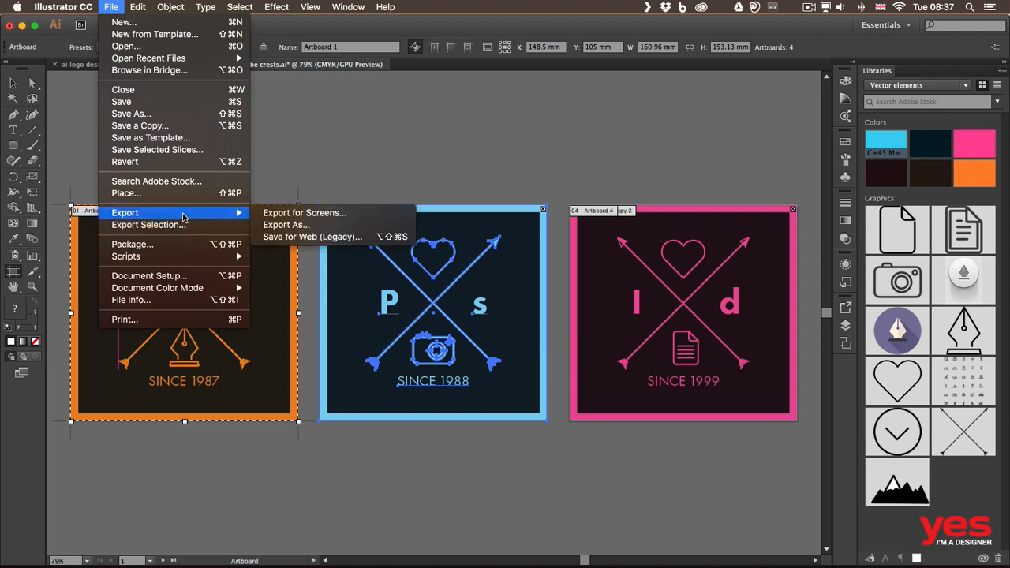
click(300, 225)
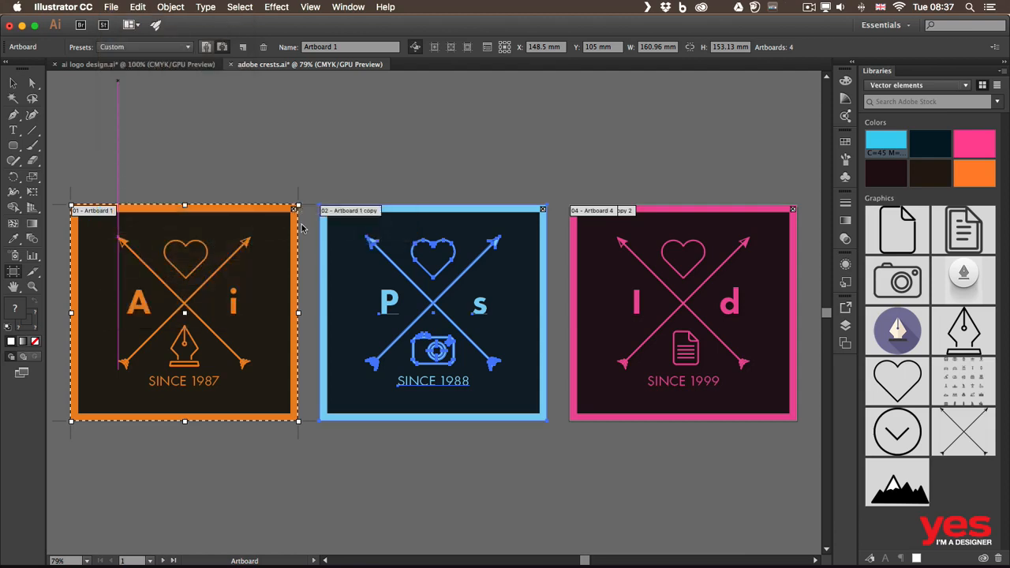
click(471, 464)
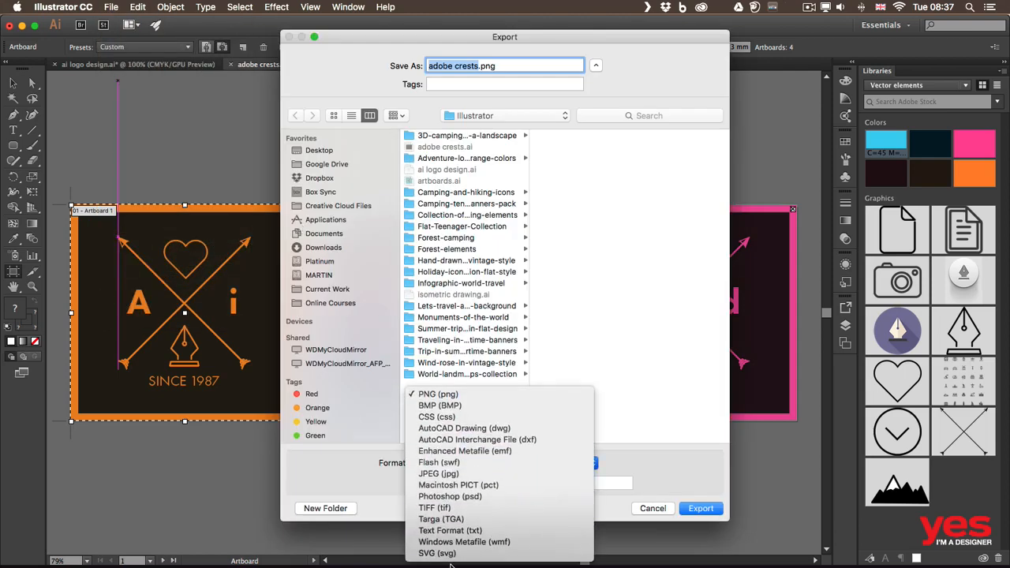
click(454, 474)
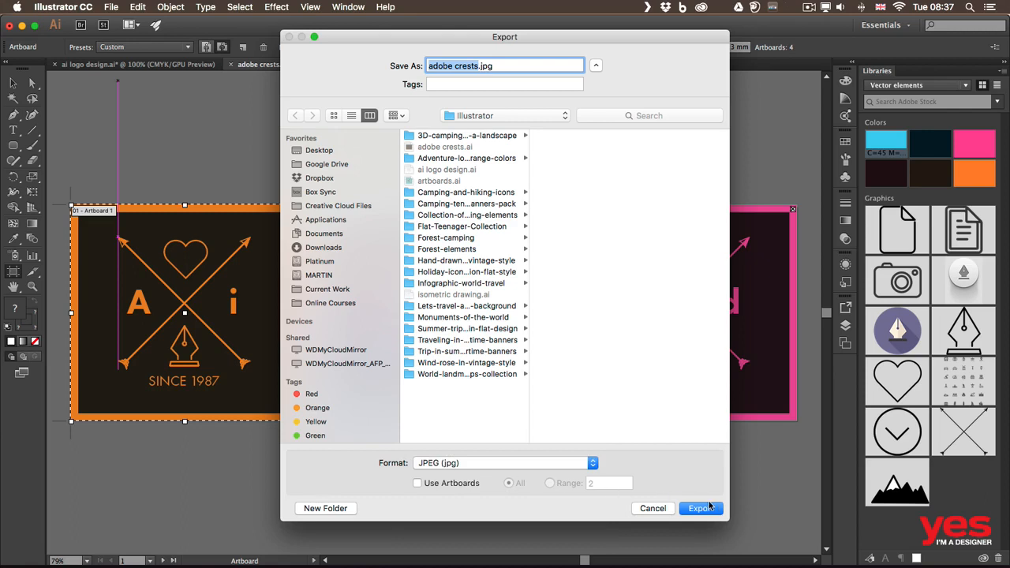
drag(730, 518, 725, 478)
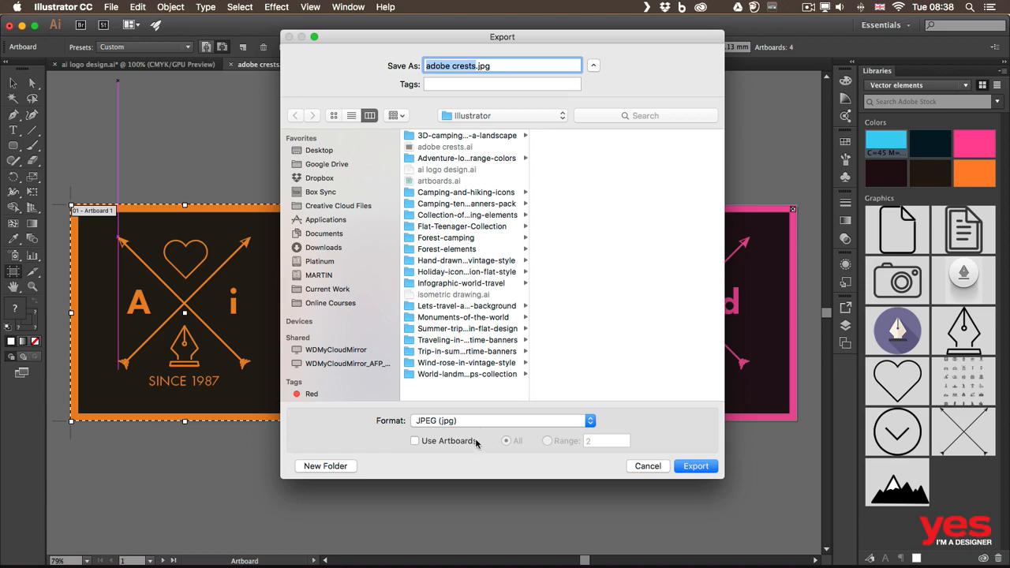
click(466, 440)
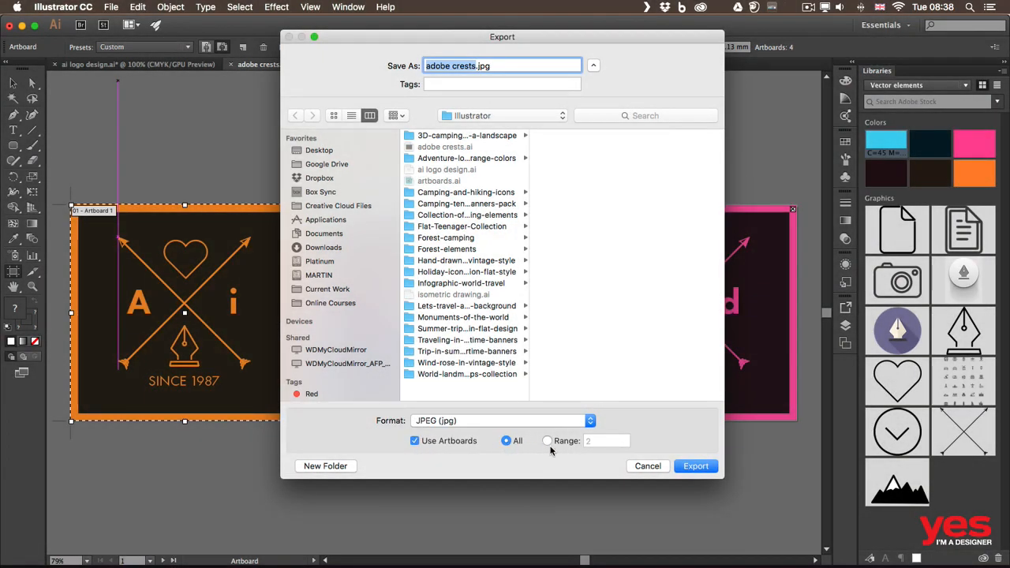
- Try limiting the export to the artboard range 1,3 and switch back to exporting all artboards
click(548, 441)
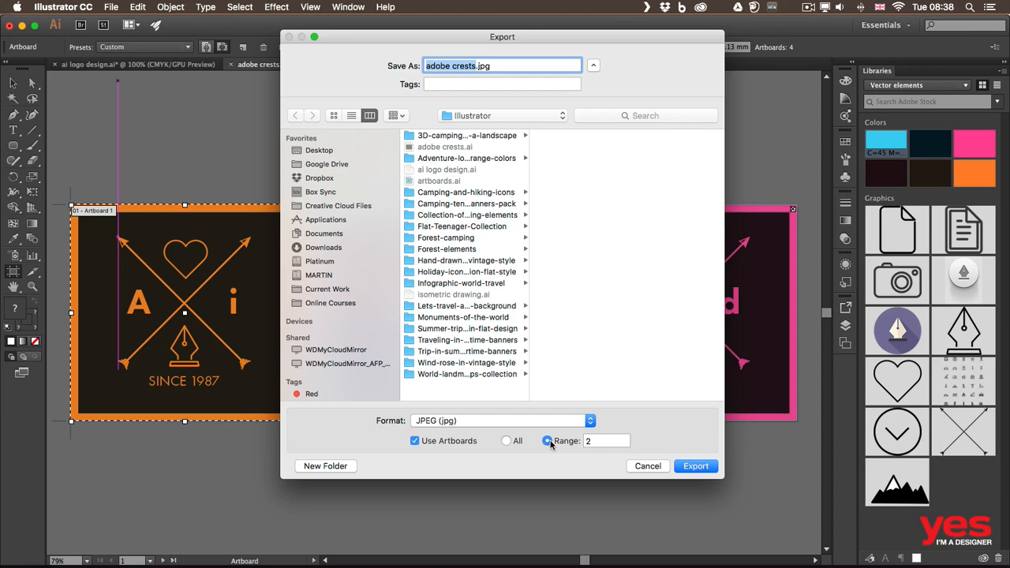
click(604, 442)
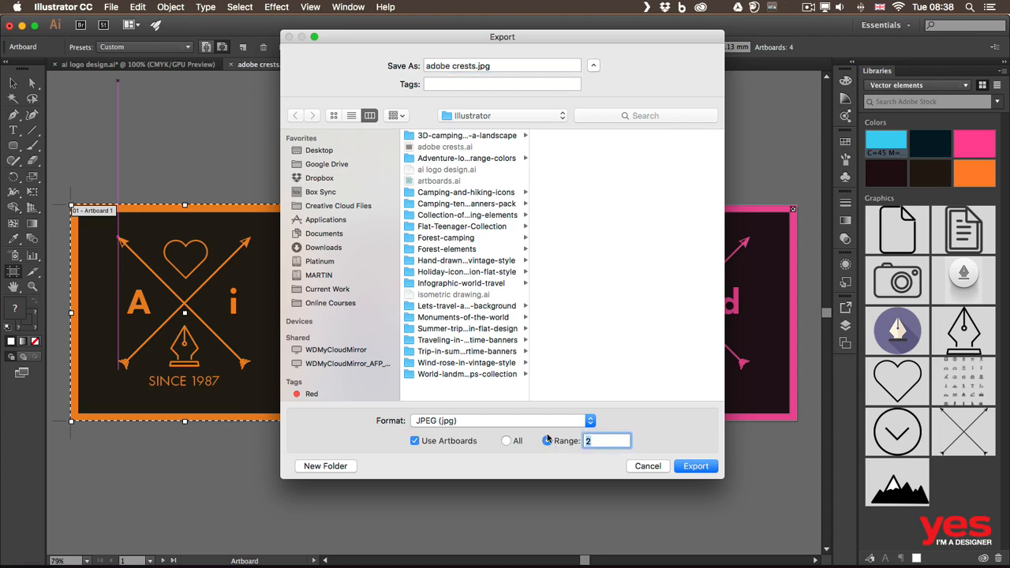
text(1-2)
key(BackSpace)
key(BackSpace)
text(,3)
drag(404, 38, 284, 264)
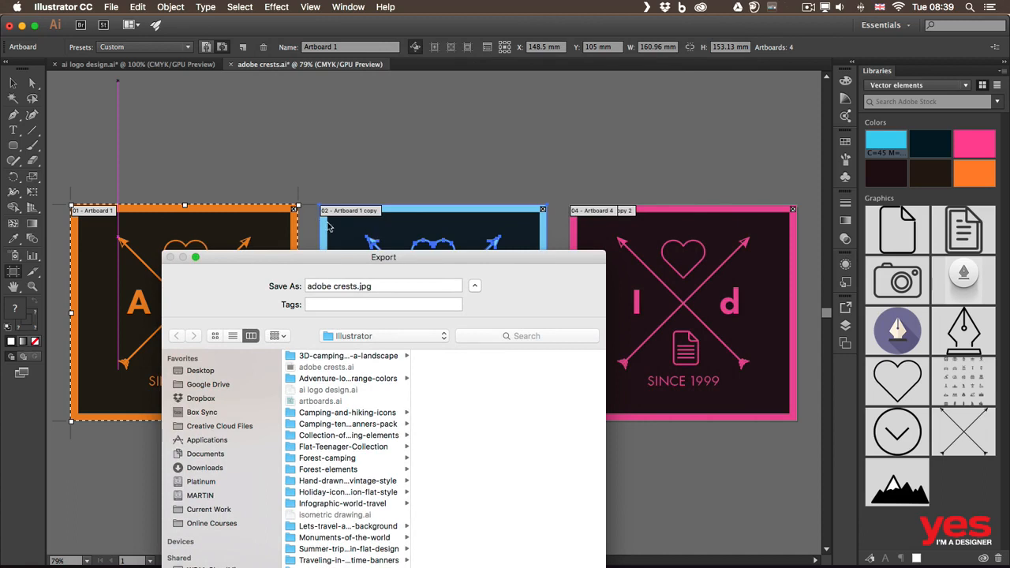
drag(338, 260, 325, 396)
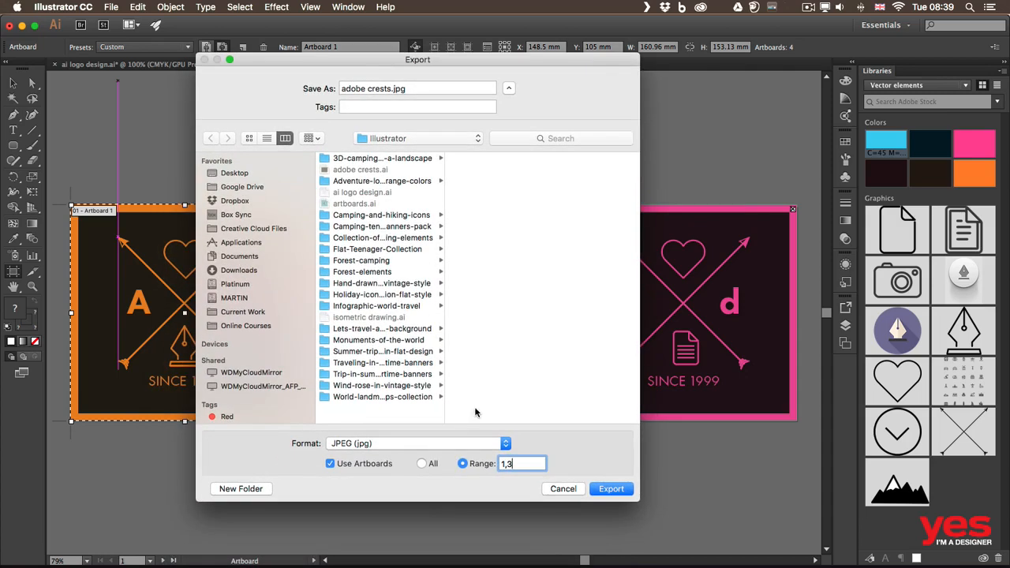
click(430, 465)
- Export the JPEGs to the recent Illustrator folder containing ai logo.ai, using CMYK, medium quality 5 and 72 ppi
click(417, 138)
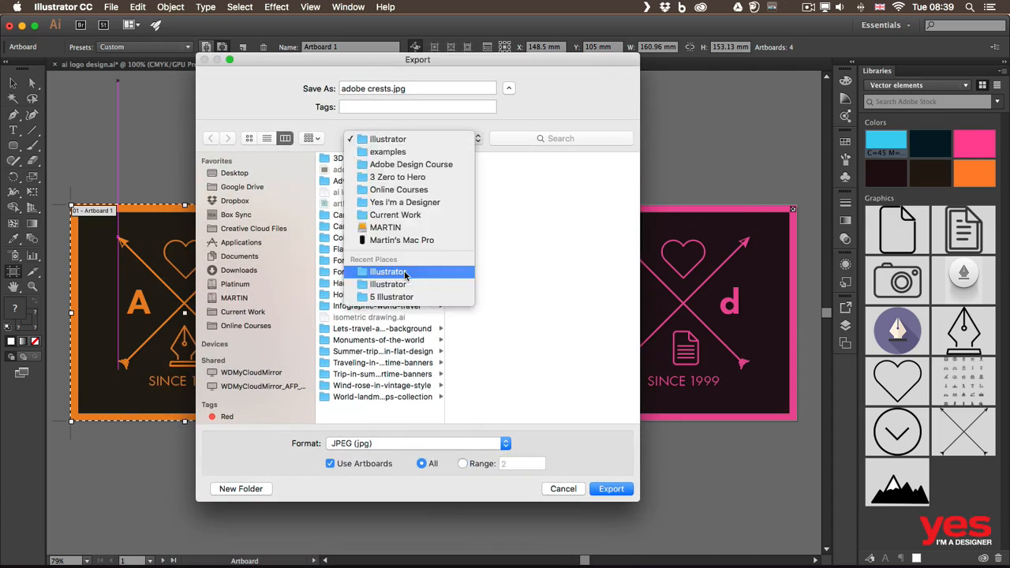
click(405, 272)
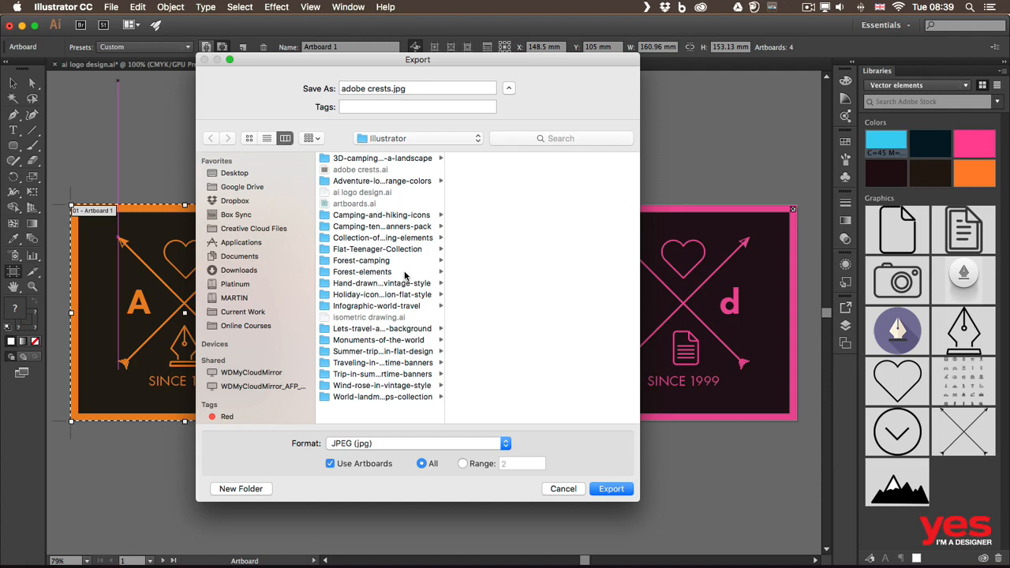
click(401, 144)
click(403, 151)
click(403, 139)
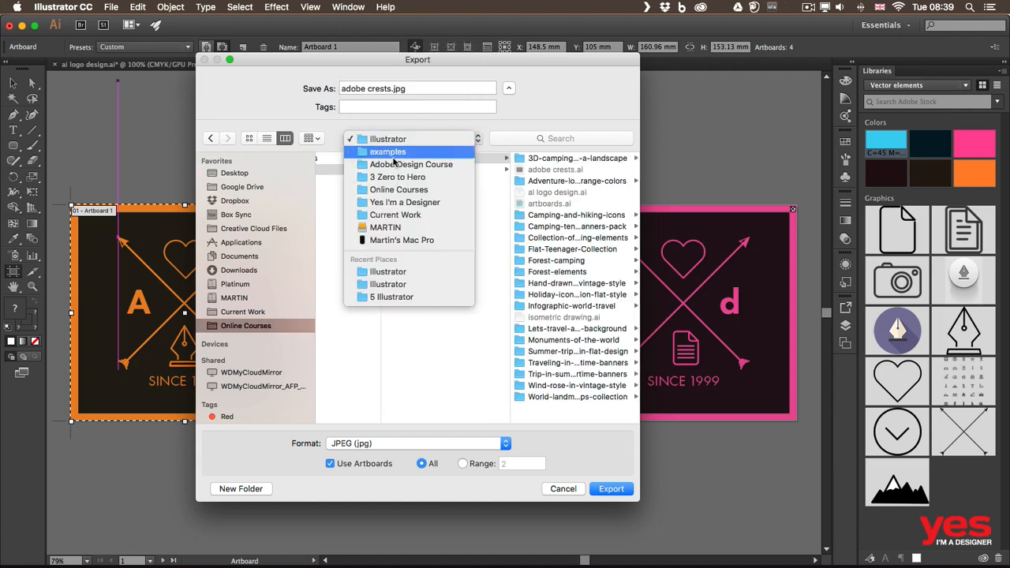
click(402, 285)
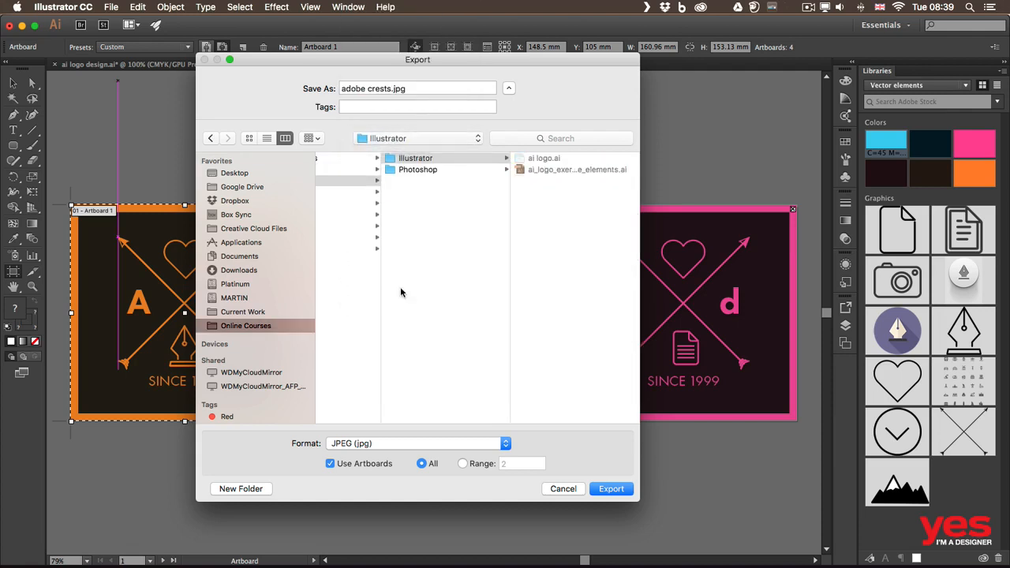
click(606, 489)
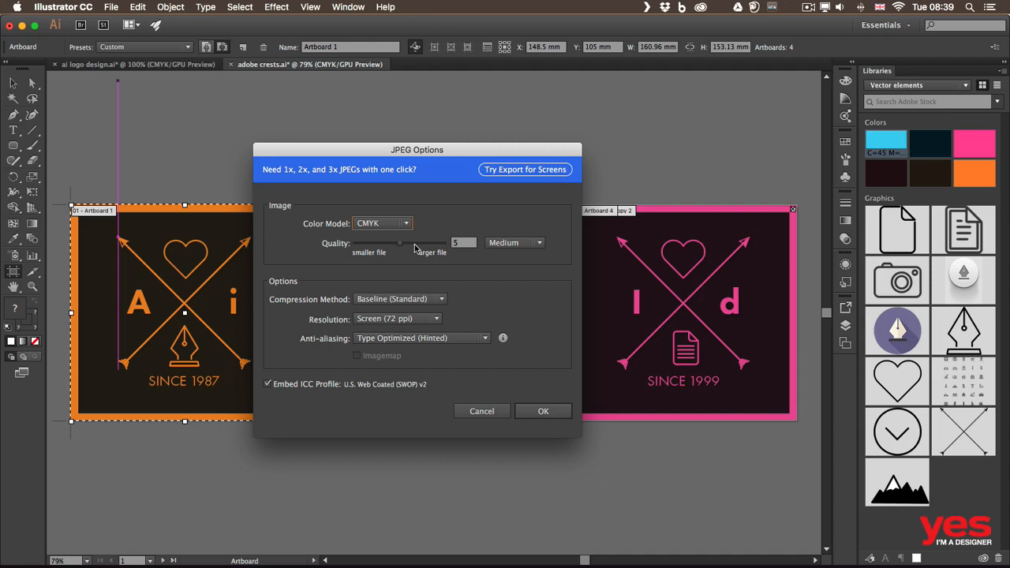
click(543, 410)
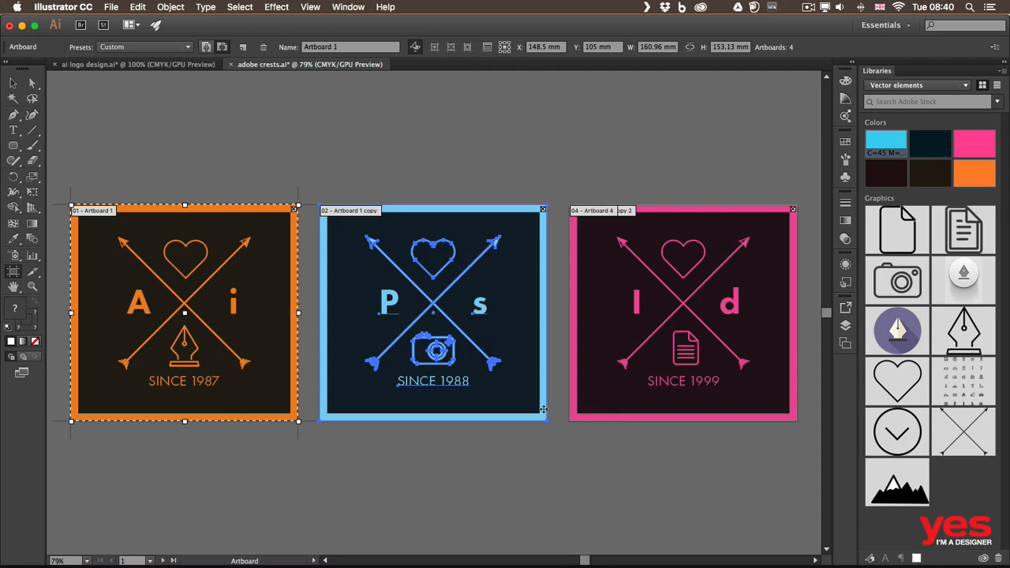
- Switch to Finder and preview the exported file adobe crests-01.jpg
key(super+Tab)
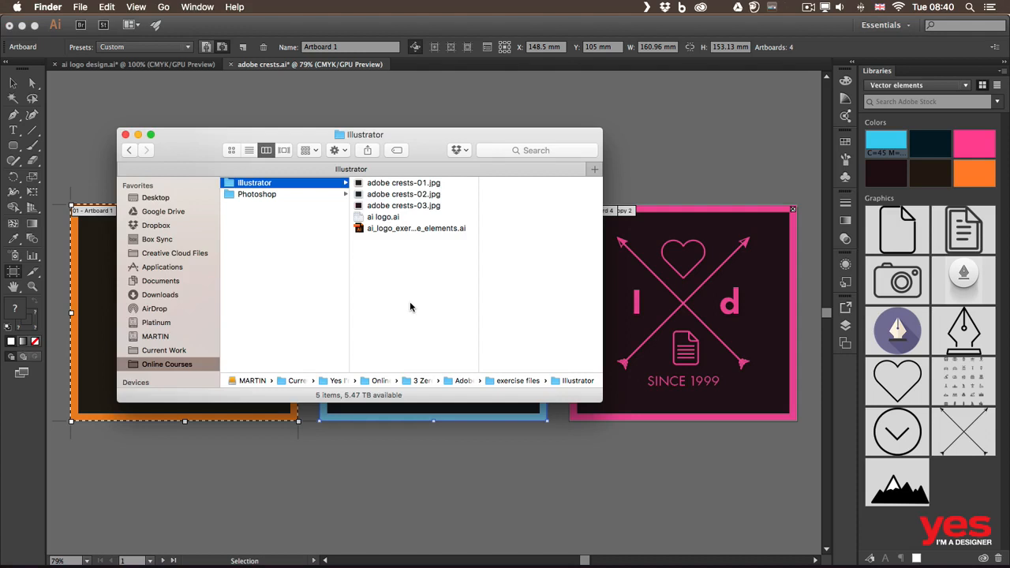
click(394, 186)
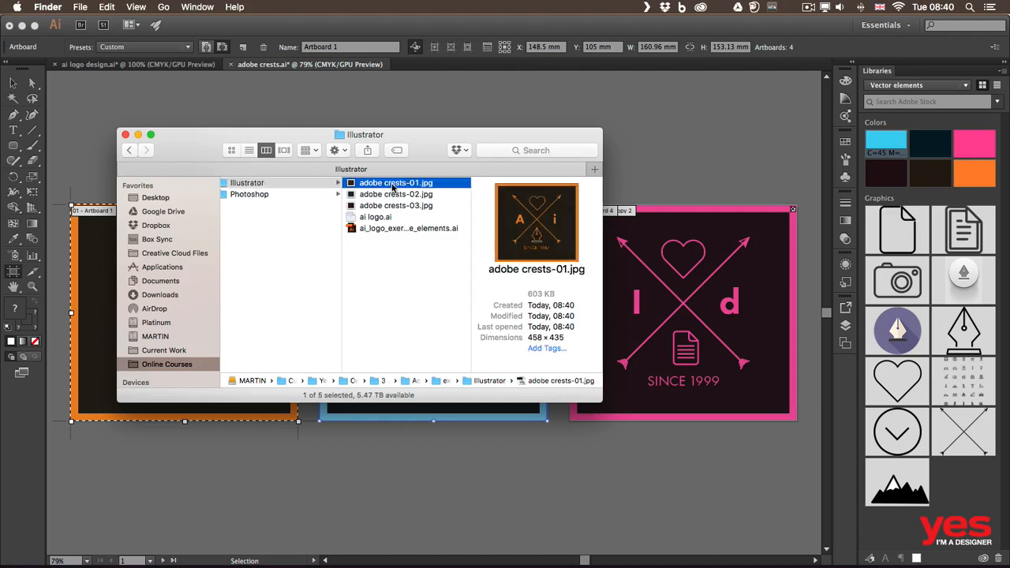
key(space)
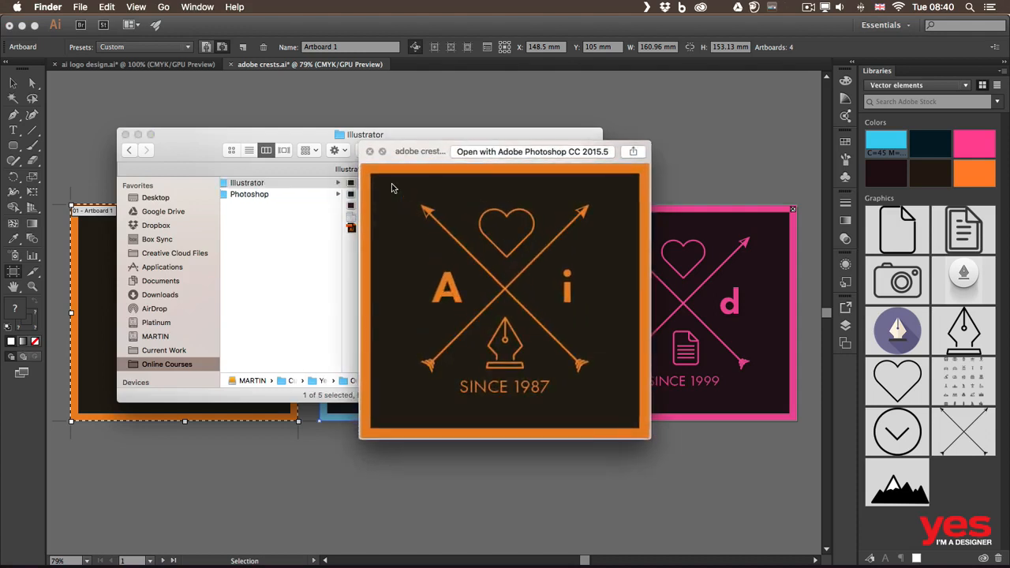
- Preview the exported files adobe crests-02.jpg and adobe crests-03.jpg, and close the preview
key(Down)
key(Down)
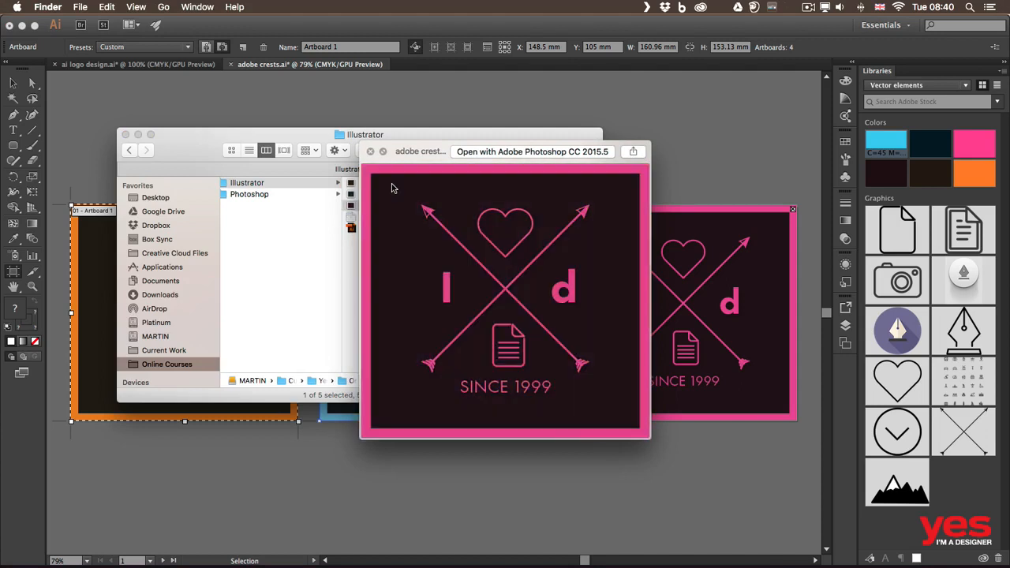
key(space)
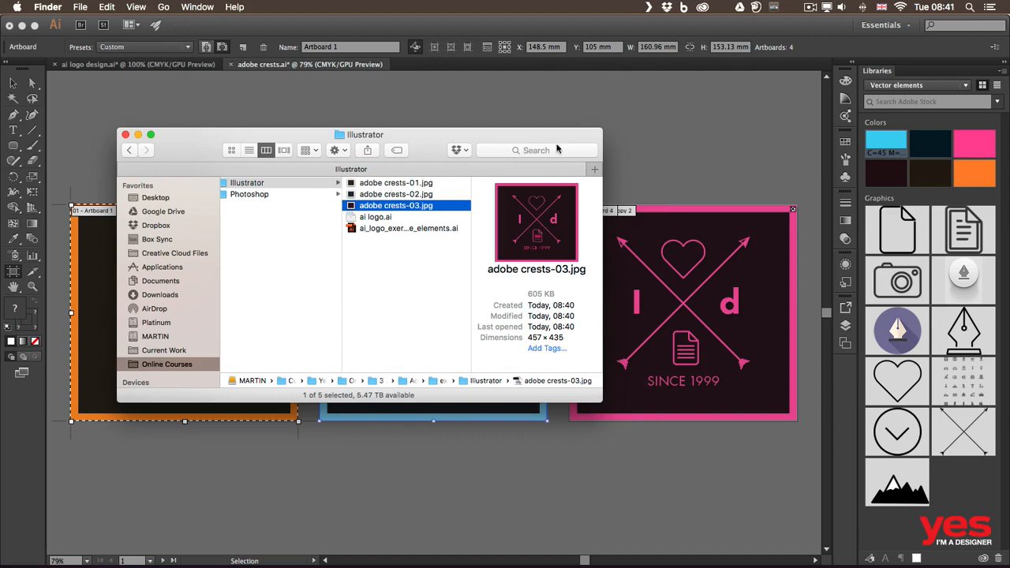
- Switch back to Illustrator and delete the redundant copy 2 artboard stacked under Artboard 4 on the pink crest
click(632, 136)
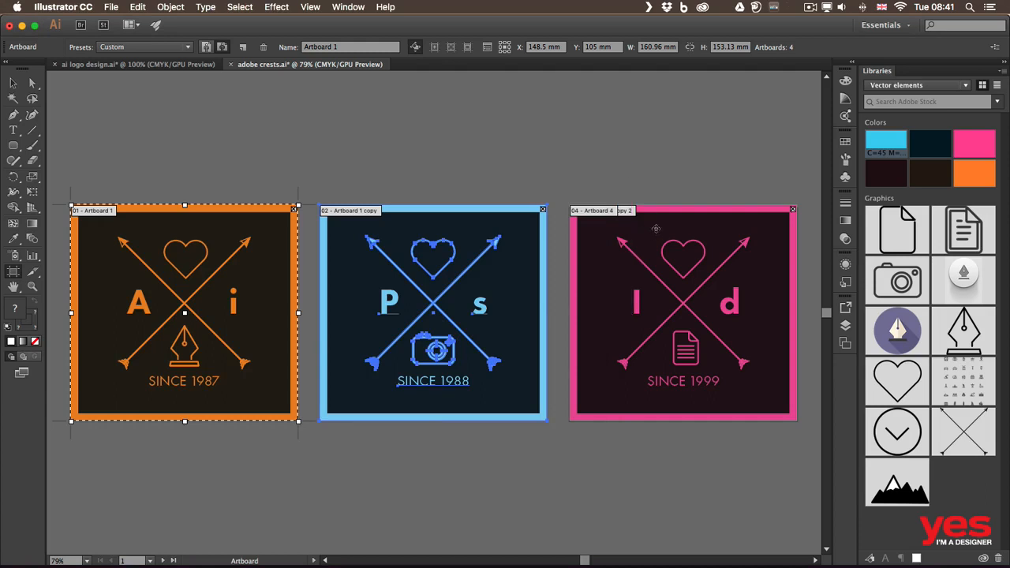
click(794, 213)
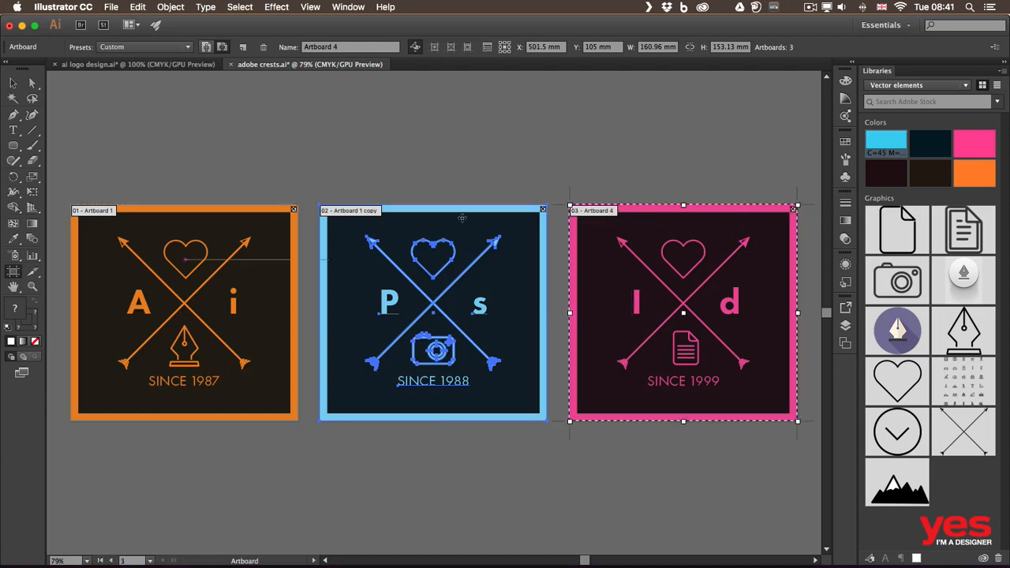
- Duplicate Artboard 4 together with its pink crest artwork into the empty space beside it
drag(594, 185, 363, 169)
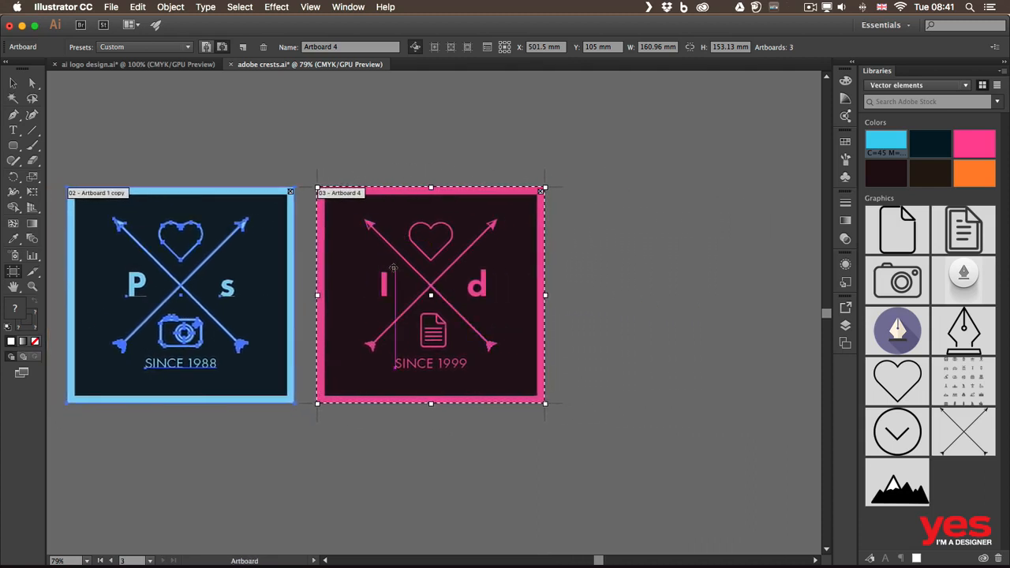
drag(386, 269, 636, 286)
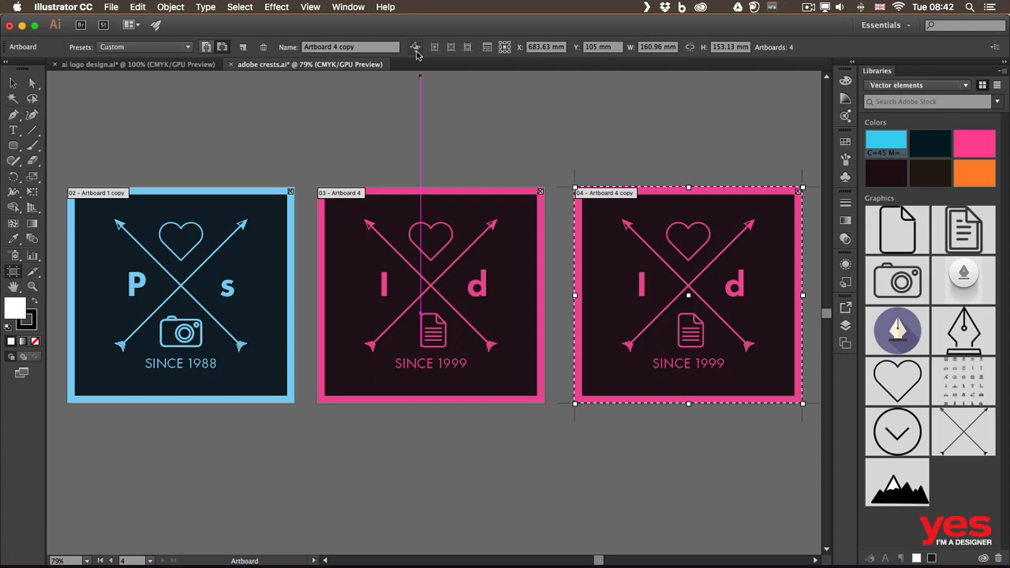
- Try moving Artboard 4 copy without its artwork by disabling Move/Copy Artwork with Artboard, restore its position and re-enable the option
click(415, 49)
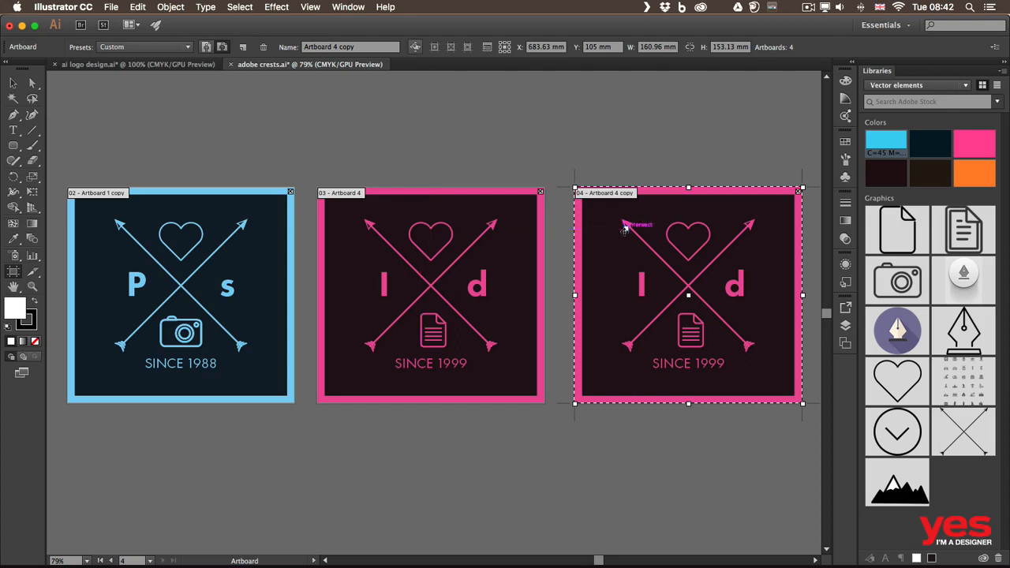
drag(647, 244, 607, 169)
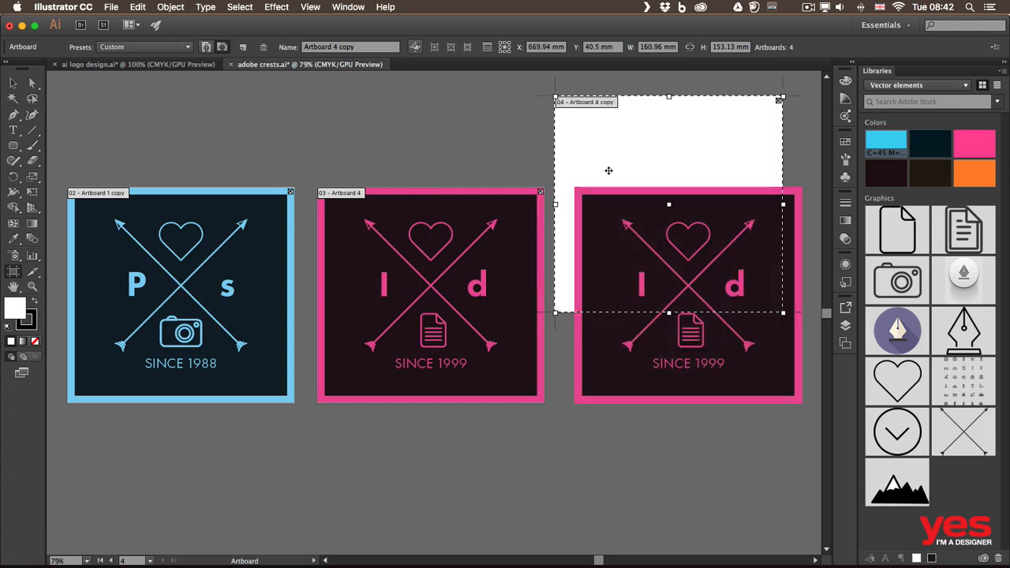
key(space)
drag(622, 129, 641, 215)
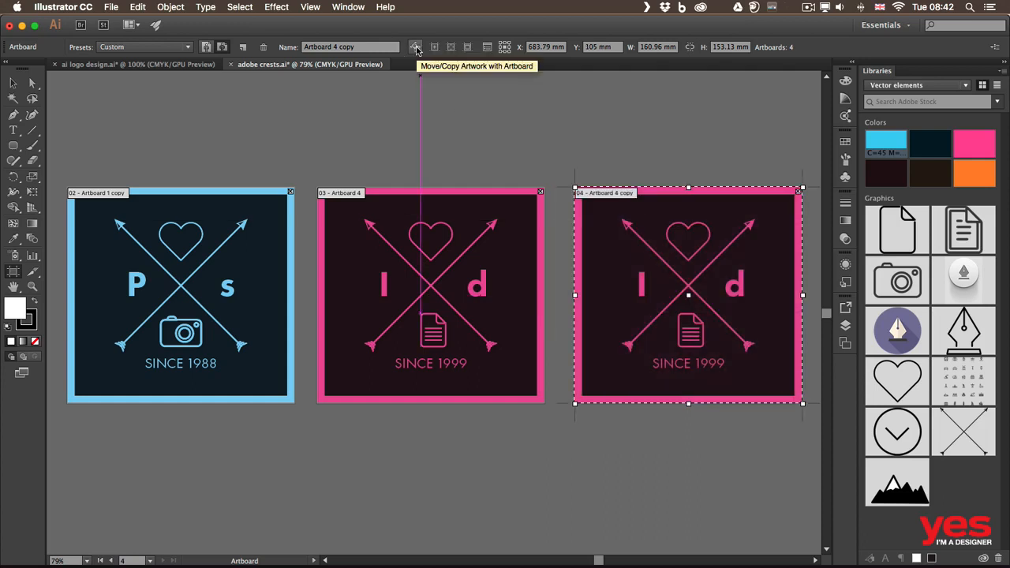
click(415, 47)
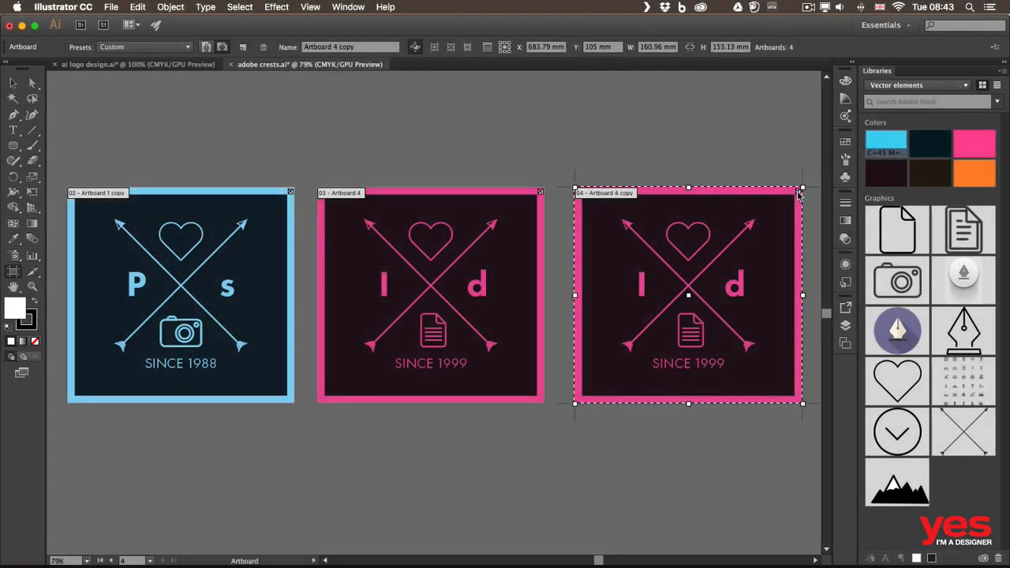
- Delete Artboard 4 copy and the duplicated pink crest artwork left behind on the canvas
click(798, 193)
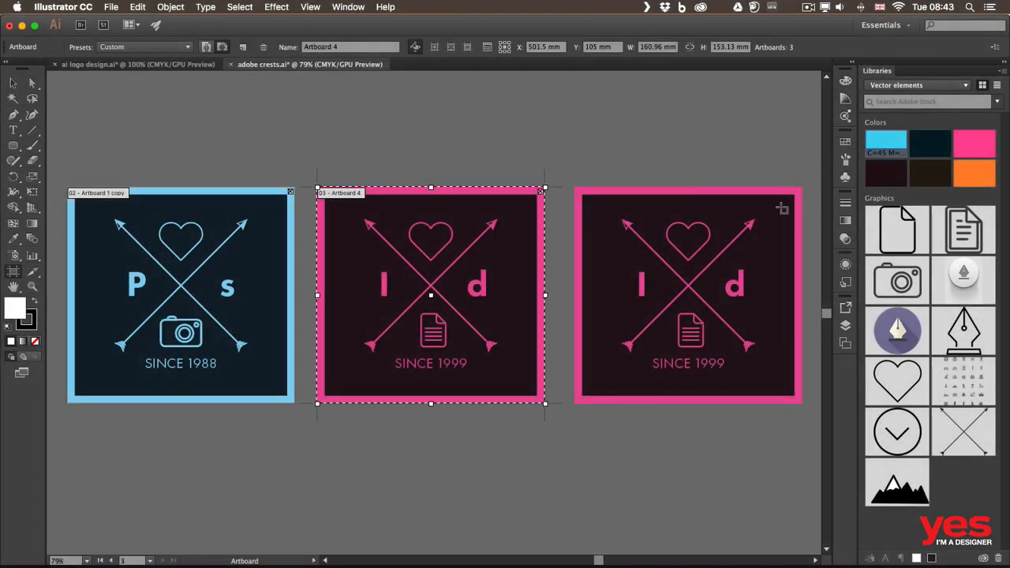
key(v)
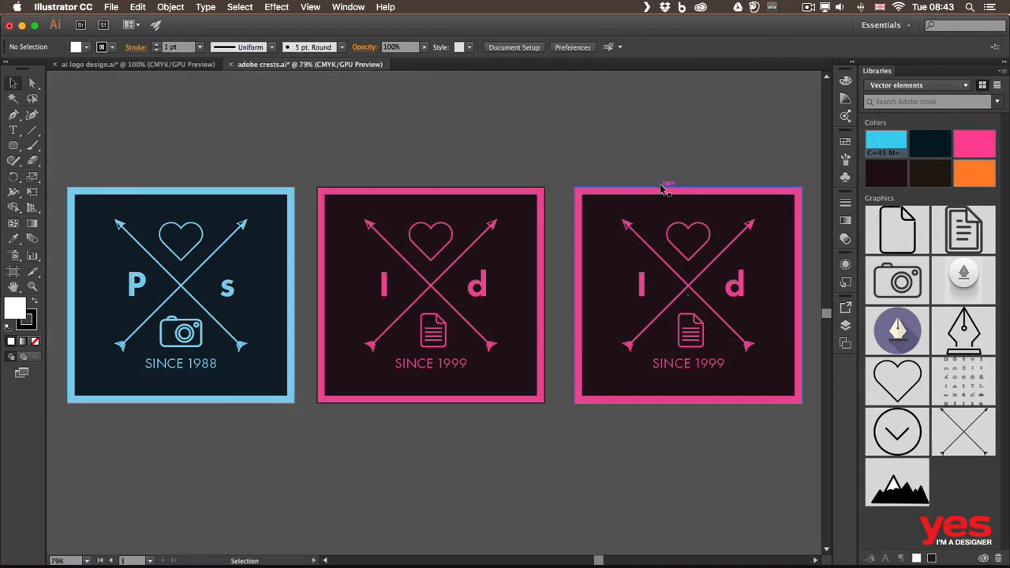
drag(567, 154, 814, 438)
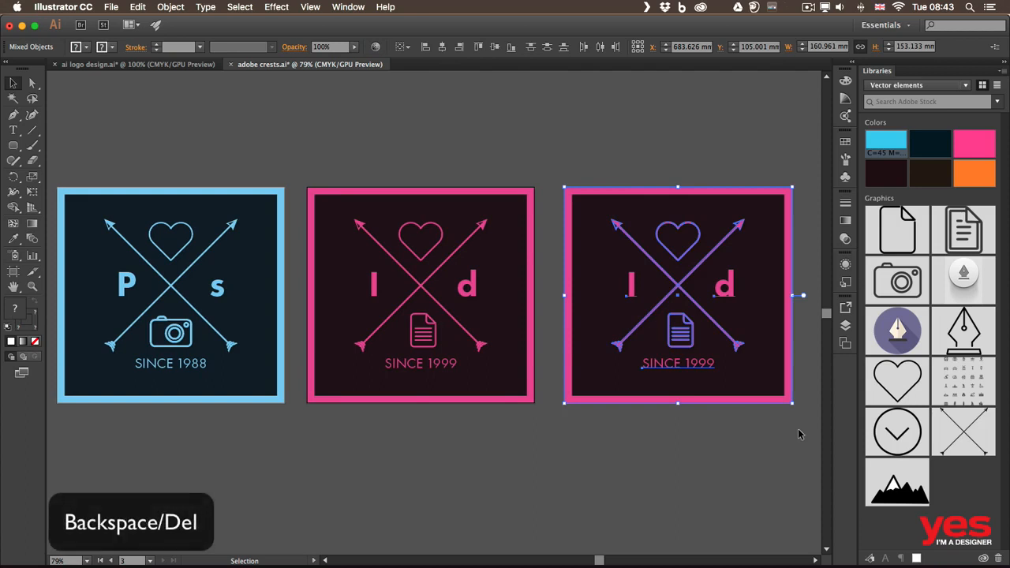
key(BackSpace)
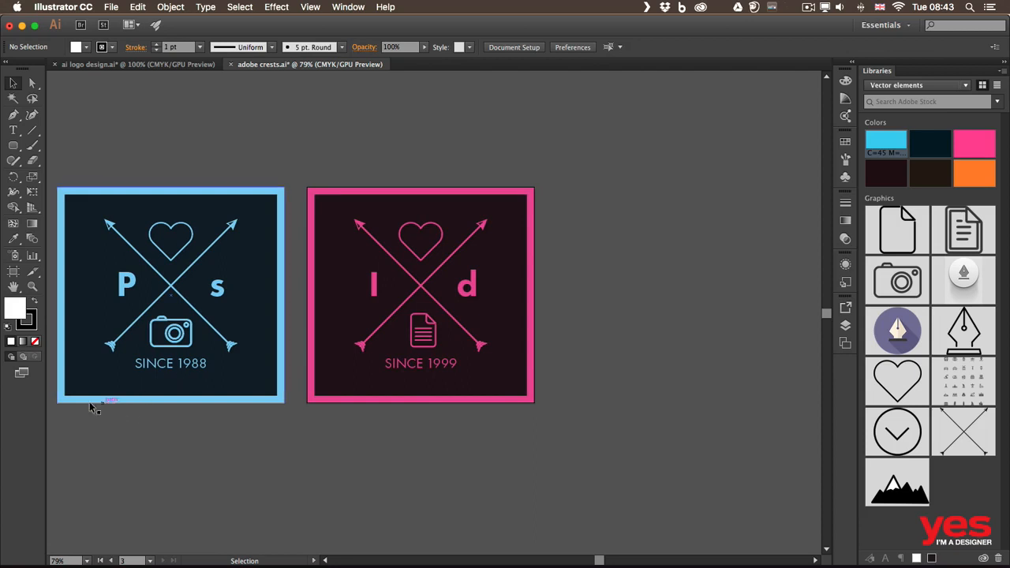
- Swap the positions of the blue Ps and pink Id artboards with their artwork, placing the pink crest in the middle
key(space)
drag(83, 415, 328, 382)
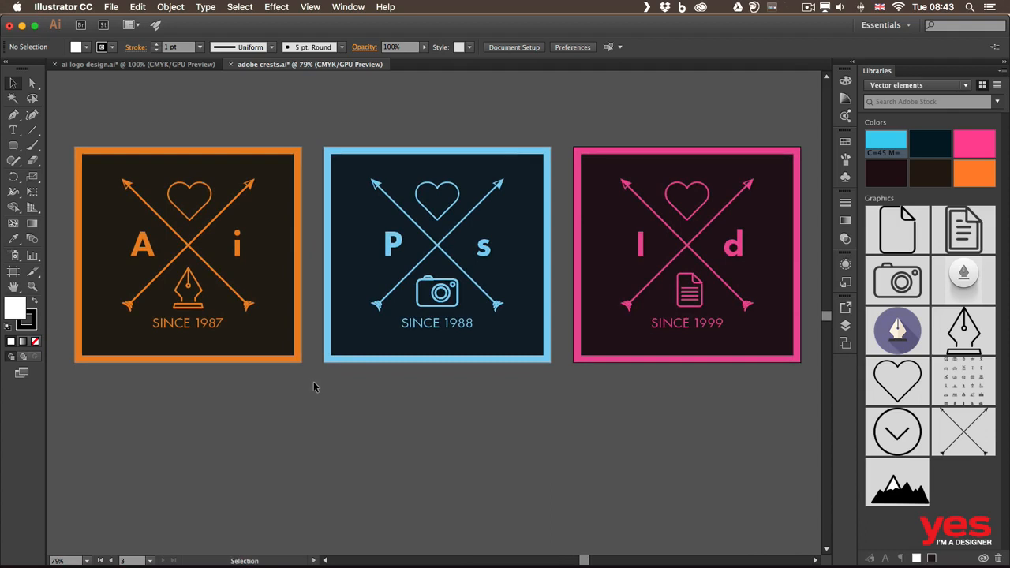
click(14, 271)
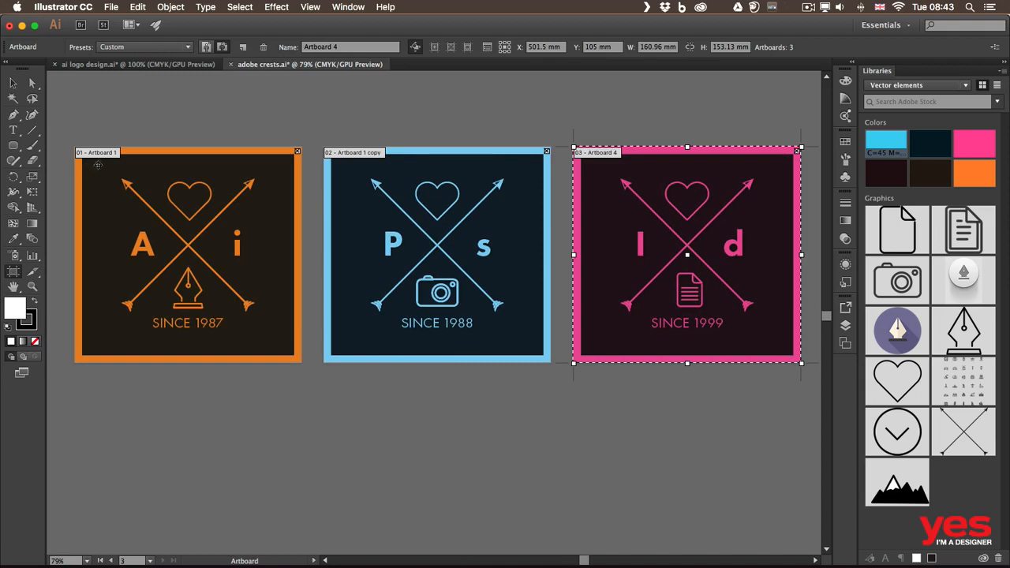
click(413, 206)
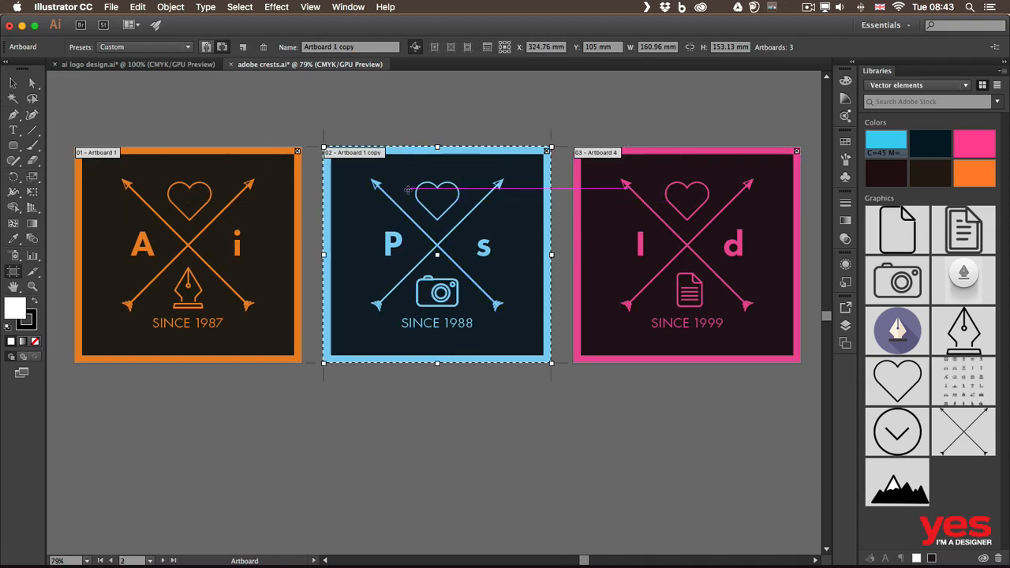
drag(420, 192, 679, 434)
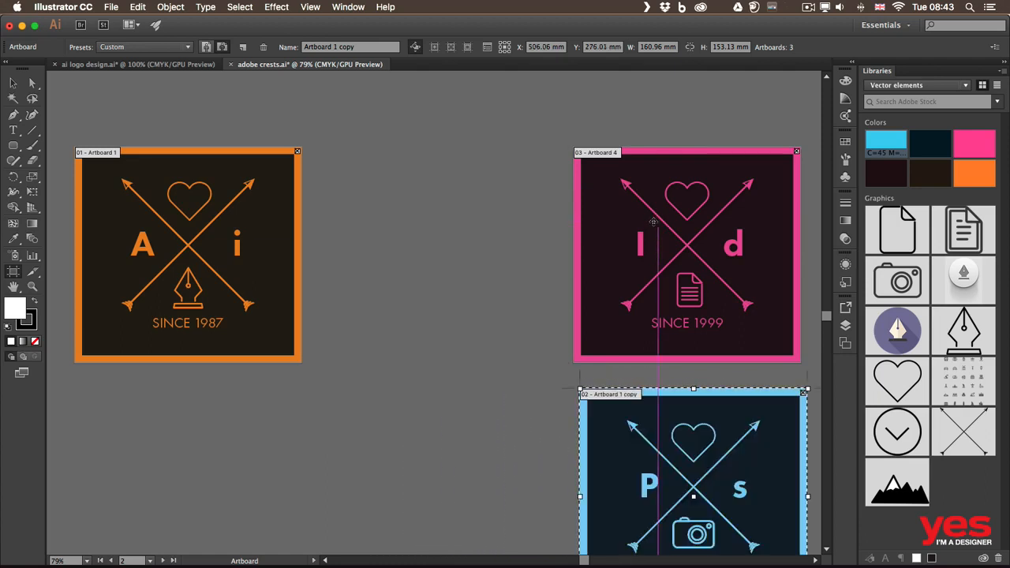
drag(646, 222, 397, 221)
drag(633, 450, 621, 221)
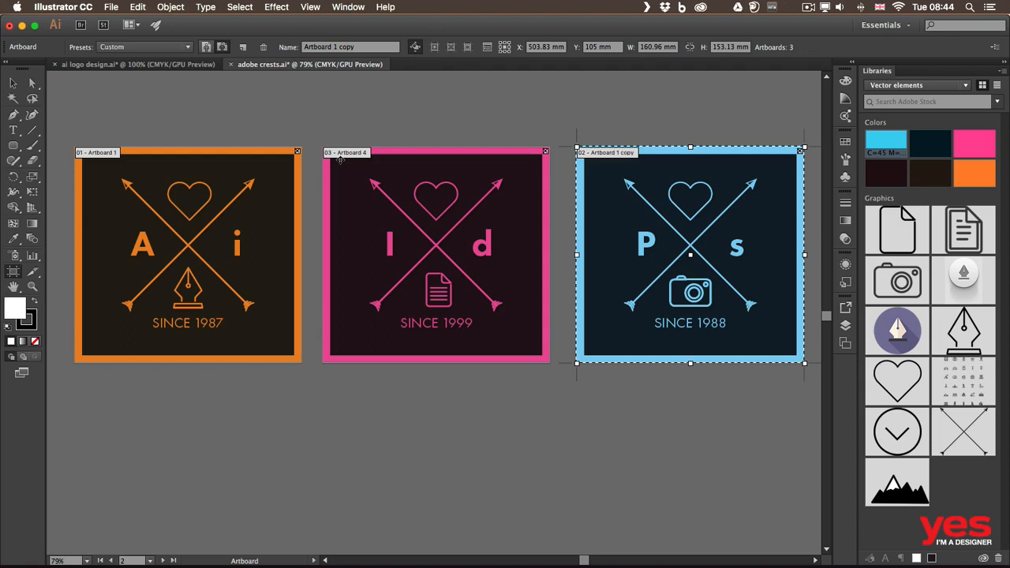
- Rename the blue Ps crest artboard as Photoshop
click(363, 46)
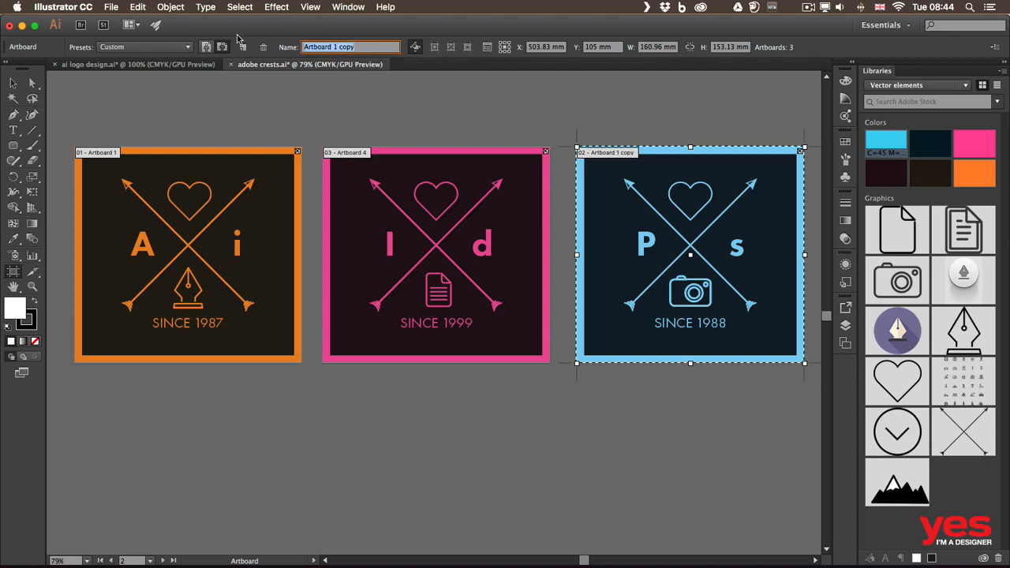
text(Photoshop)
key(Return)
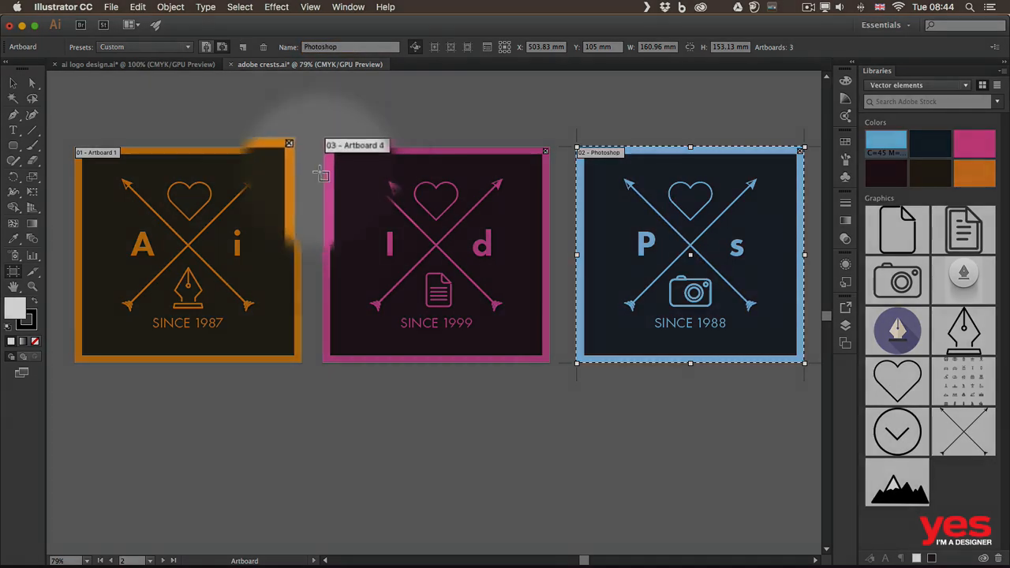
- Rename the pink Id crest artboard as InDesign
click(344, 180)
key(Return)
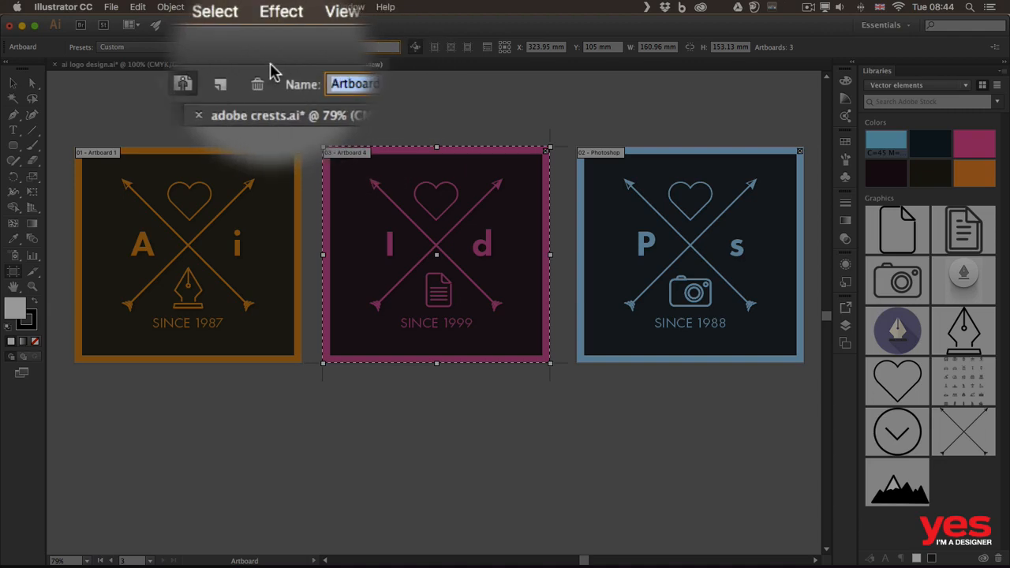
text(InDesign)
key(Return)
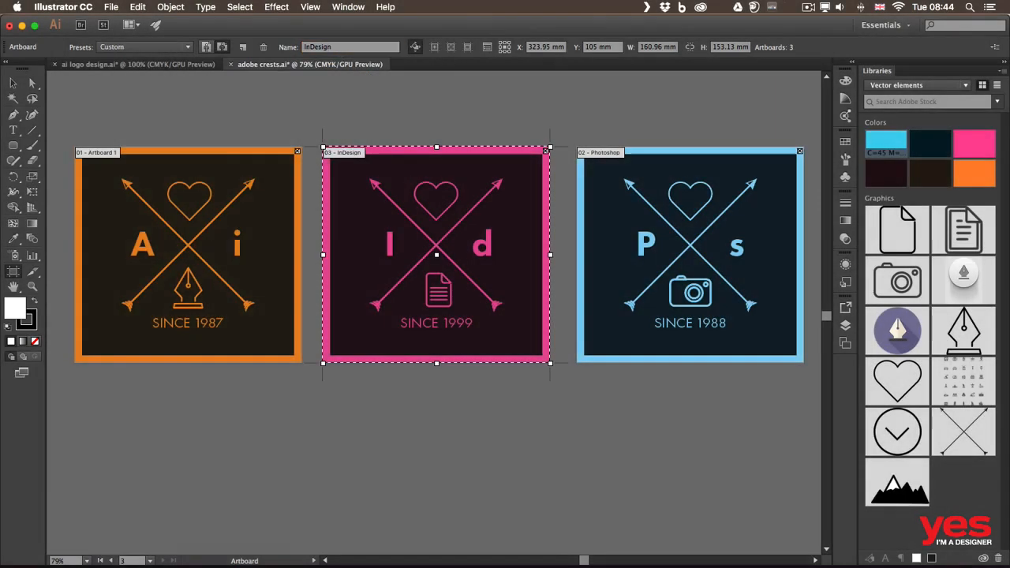
- Rename the orange Ai crest artboard as Illustrator
click(205, 185)
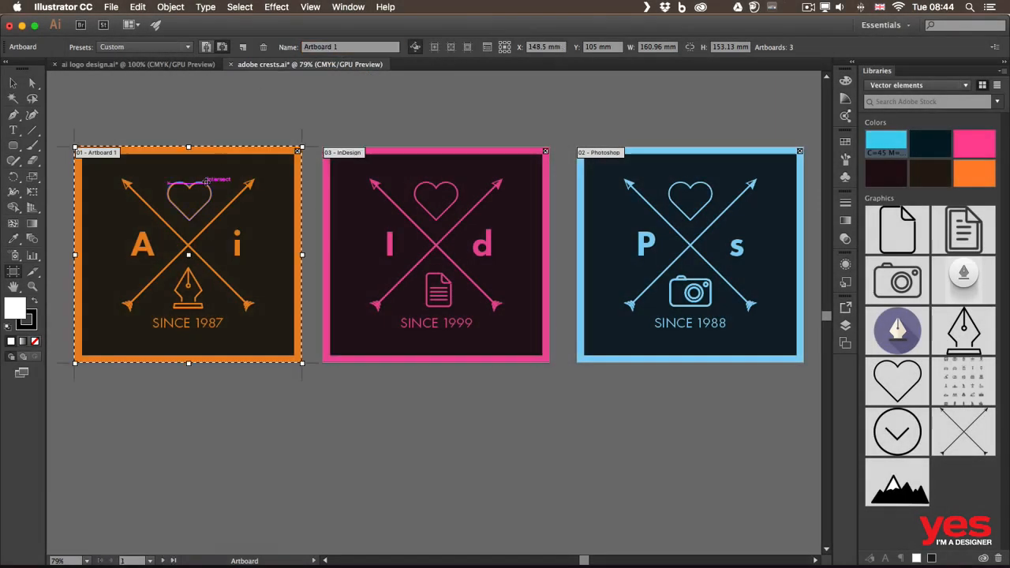
click(353, 46)
triple_click(353, 45)
text(Illustrat)
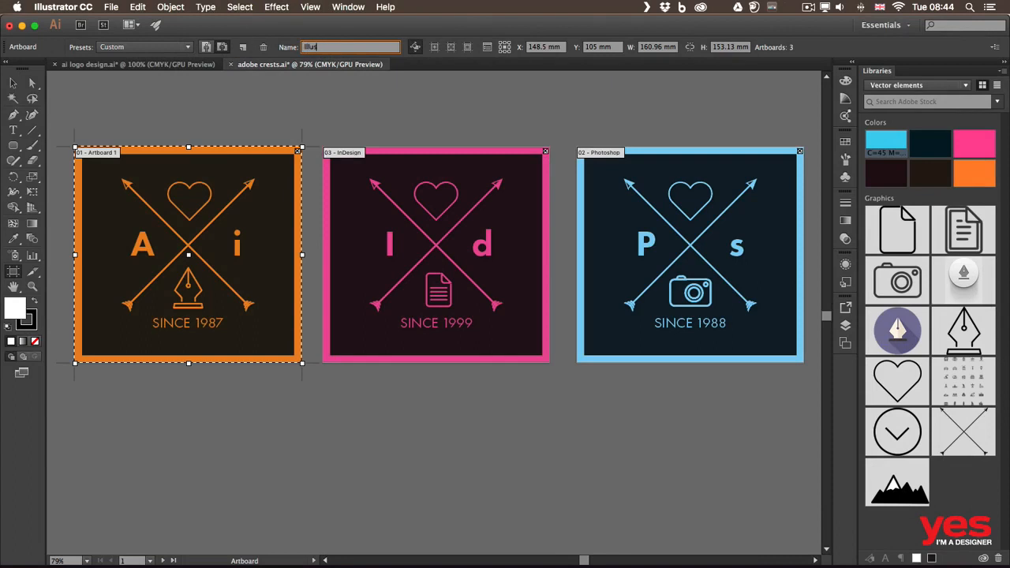
text(or)
key(Return)
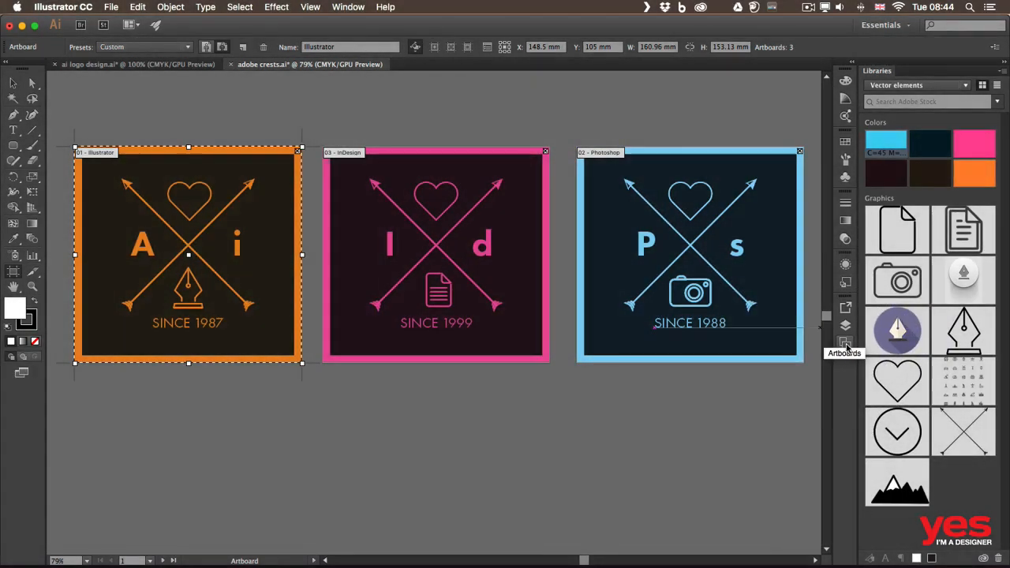
- Reorder the artboards so that InDesign comes before Photoshop
click(845, 344)
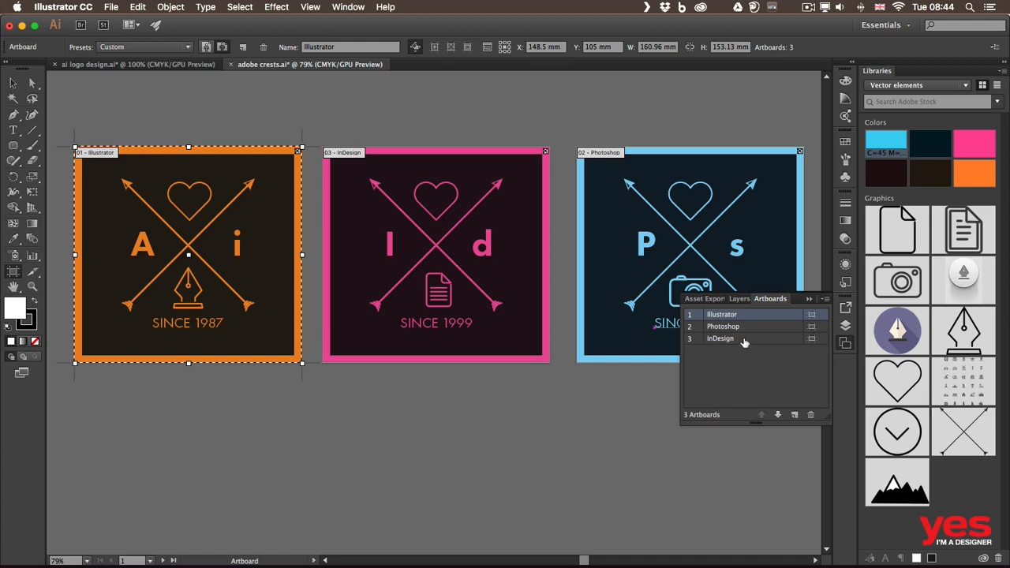
drag(745, 341, 748, 323)
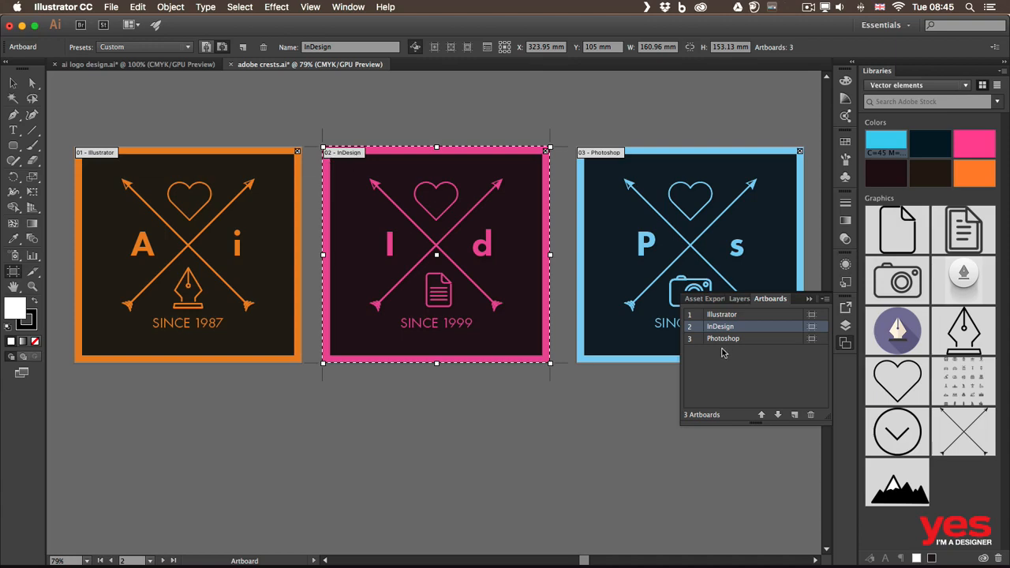
- Zoom to the InDesign, Illustrator and Photoshop artboards in turn, fitting each one in the view
double_click(761, 331)
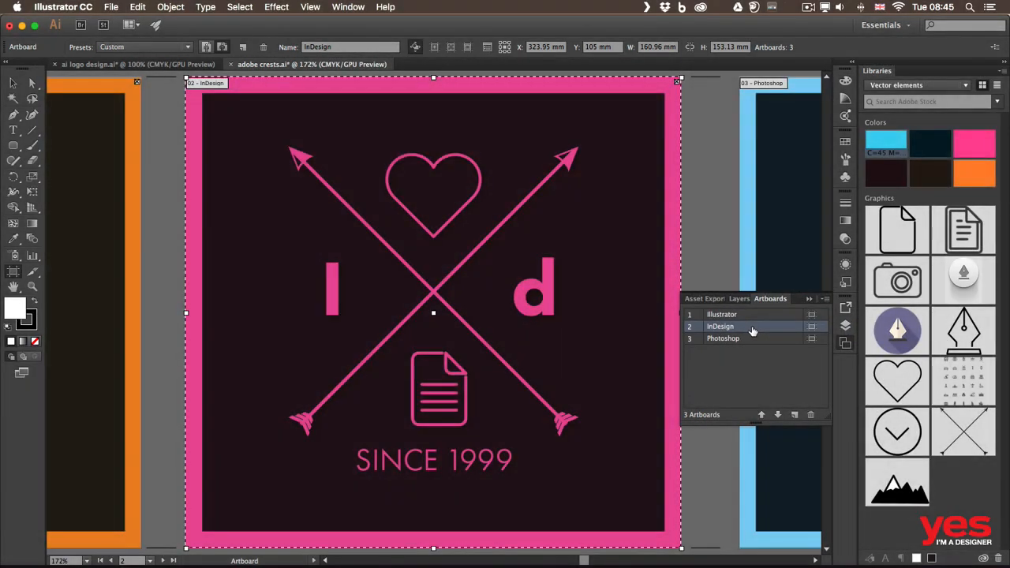
double_click(746, 314)
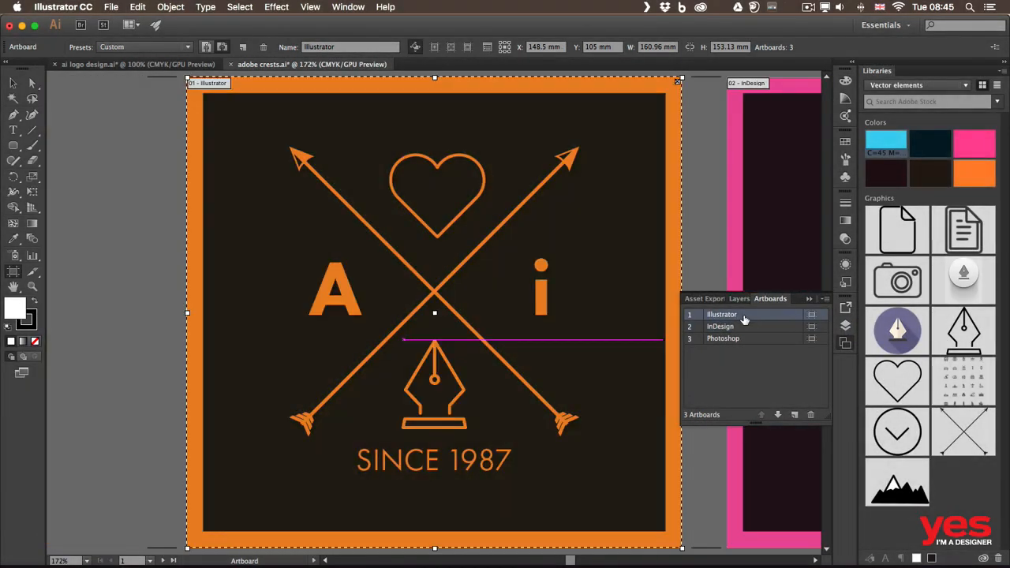
double_click(749, 339)
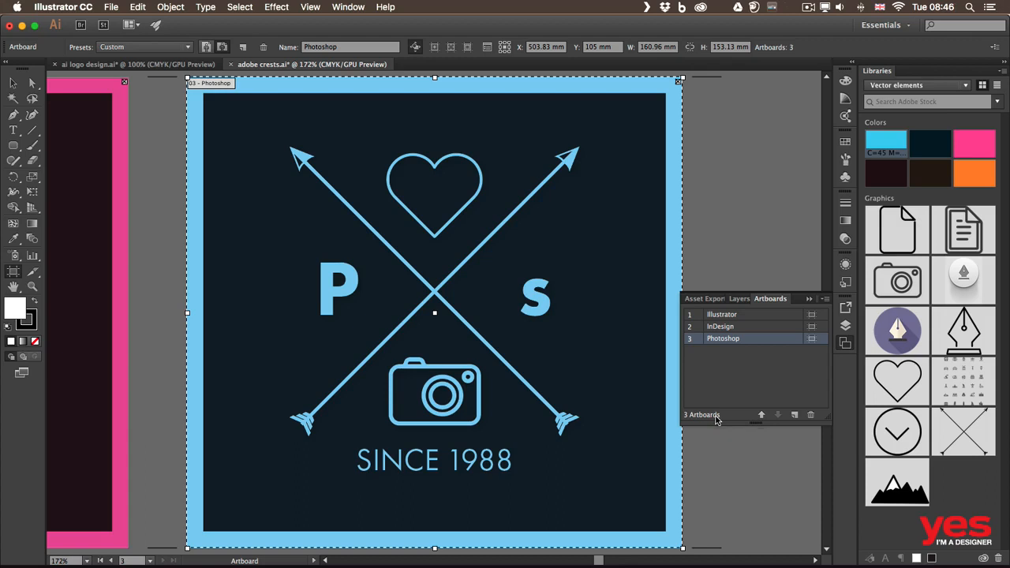
- Switch to the ai logo design.ai document, browse the artboard size presets and apply Letter to the Banner artboard
click(104, 66)
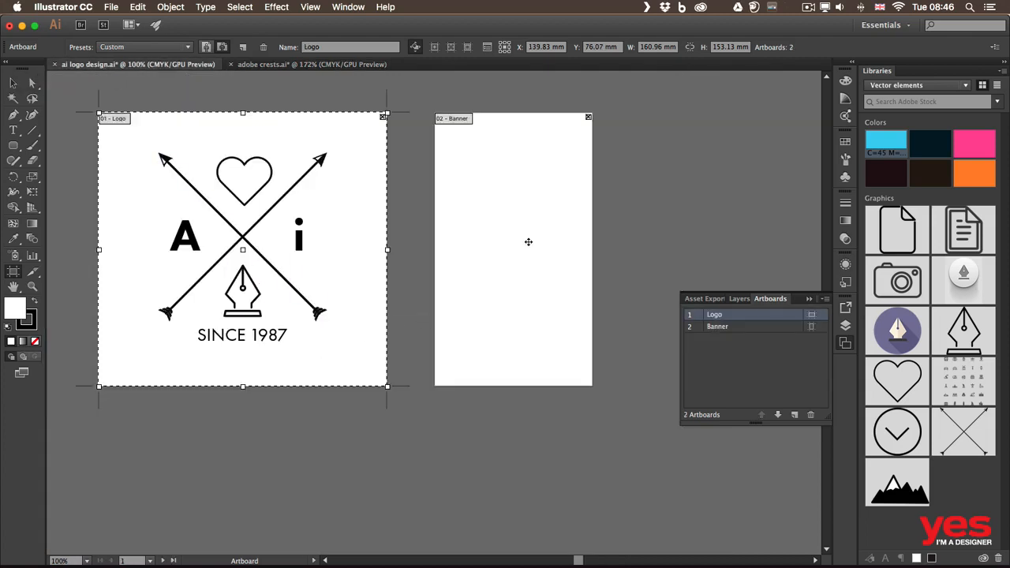
click(487, 182)
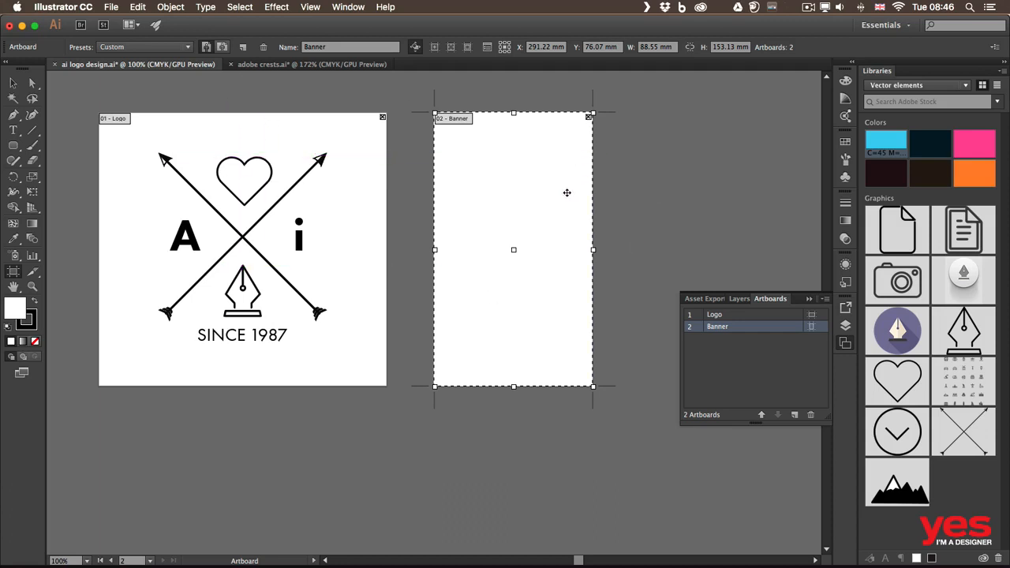
click(122, 49)
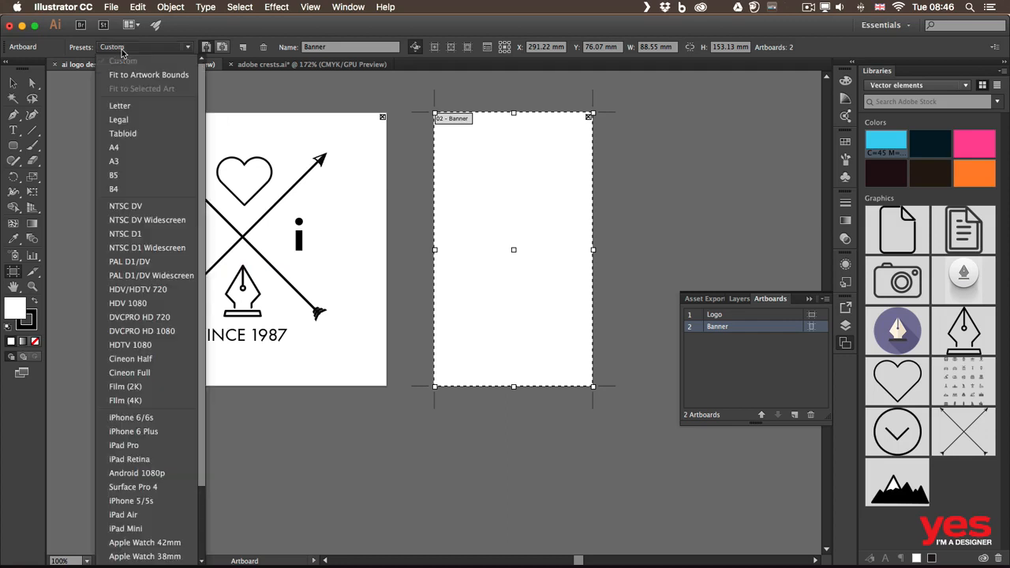
scroll(190, 139, down, 2)
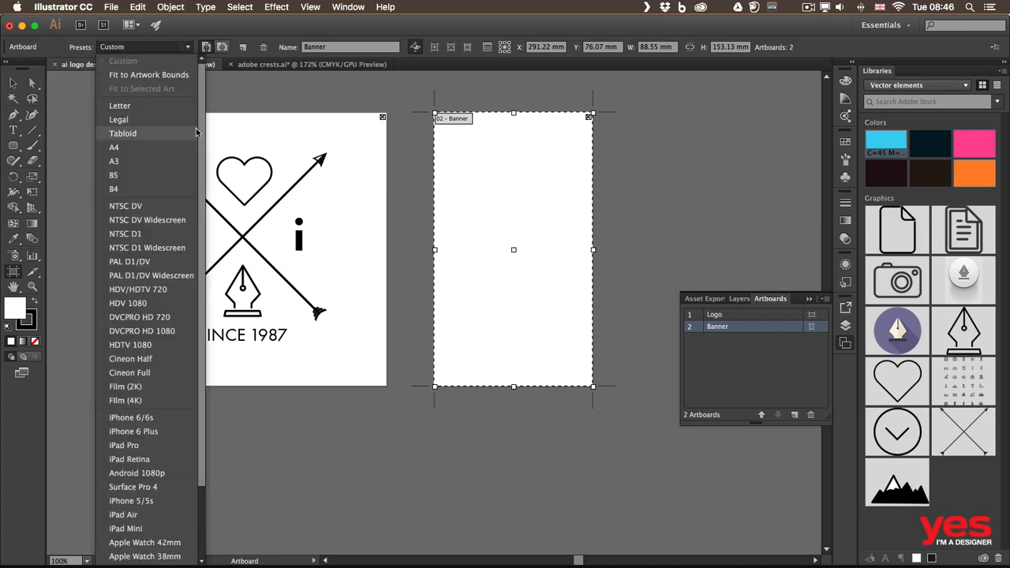
drag(201, 140, 204, 213)
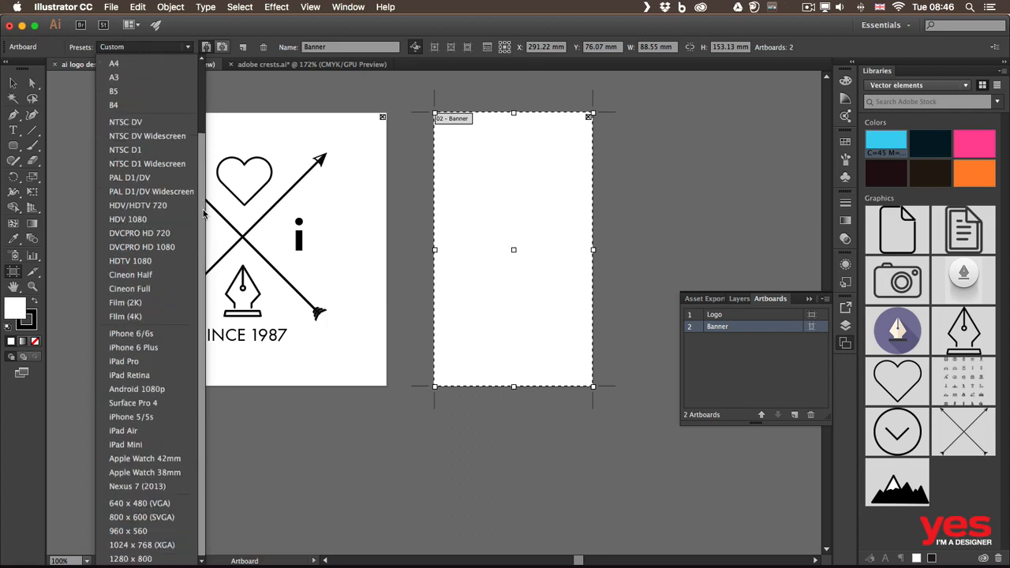
scroll(204, 213, up, 5)
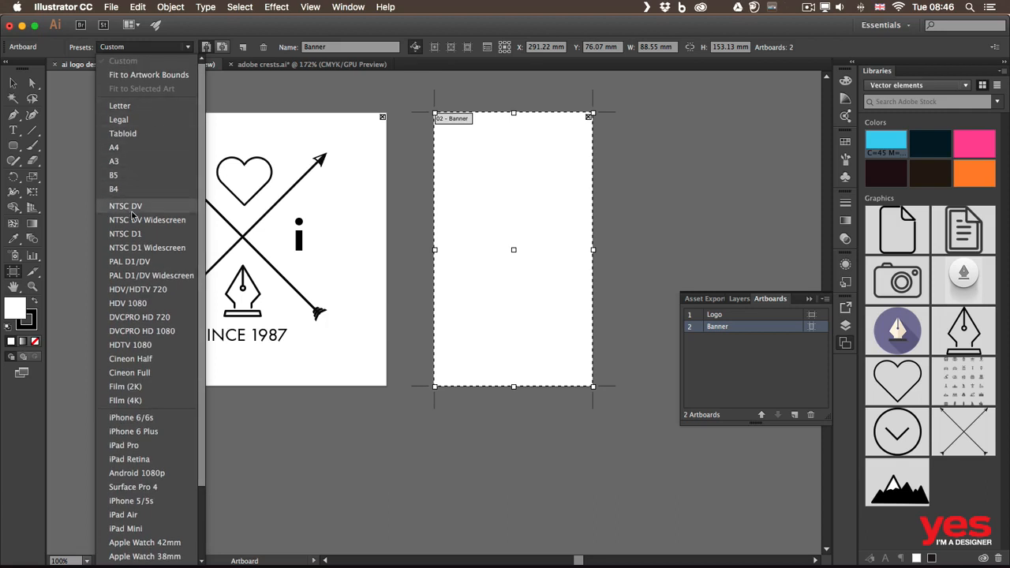
scroll(203, 307, down, 4)
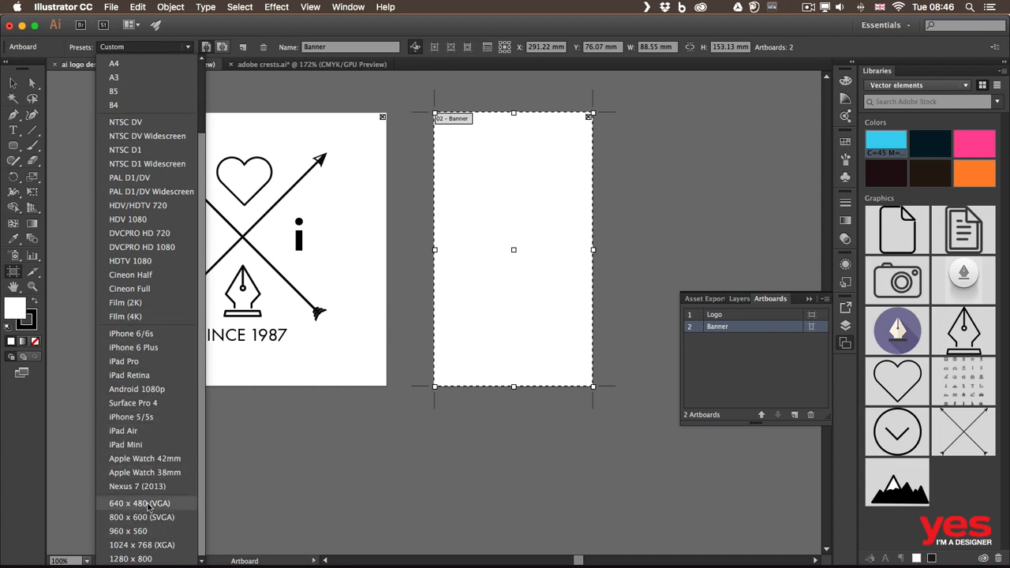
scroll(202, 438, up, 4)
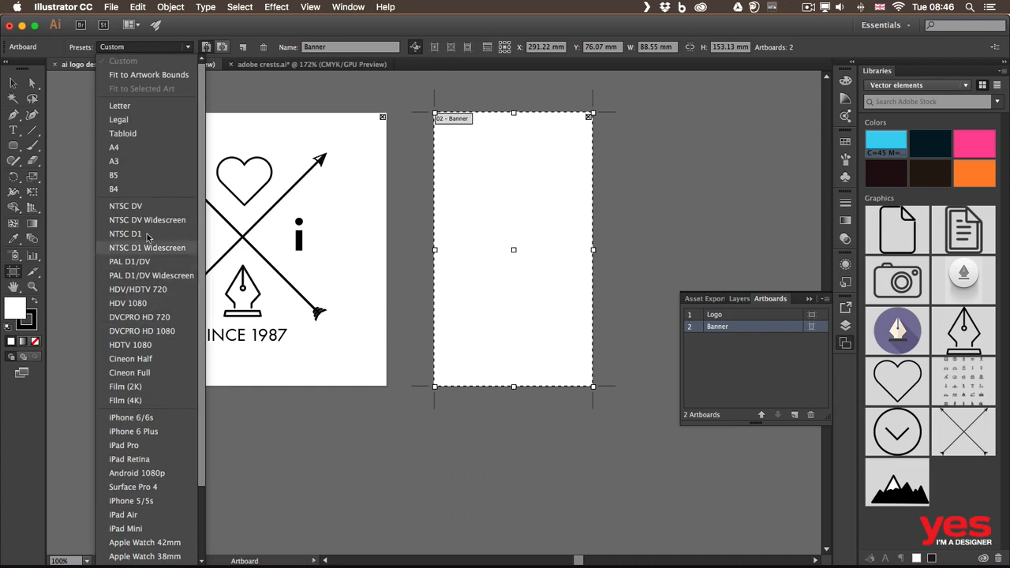
click(142, 108)
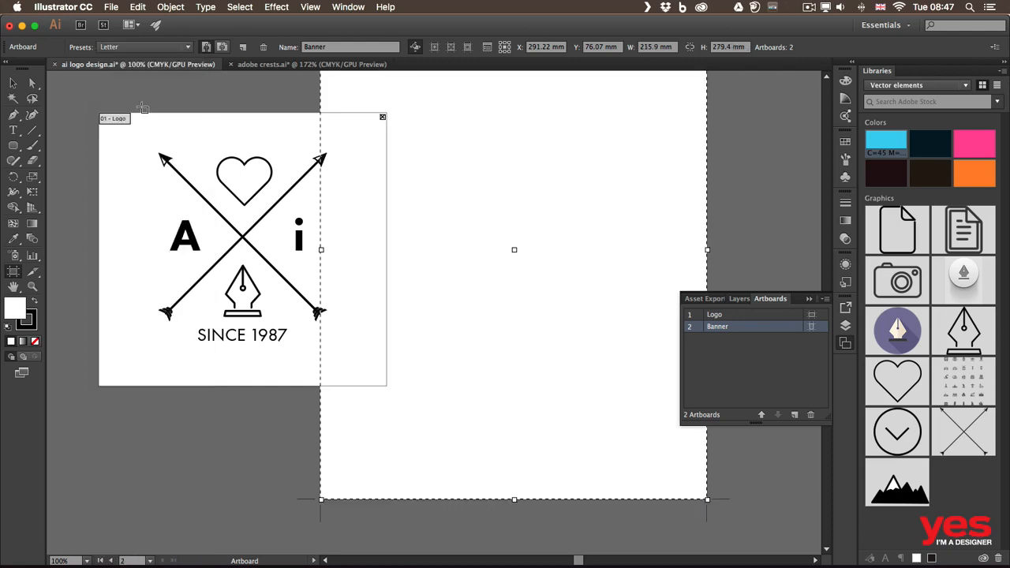
- Move the Banner artboard clear of the Logo artboard, then try landscape orientation on it and return it to portrait
key(super+minus)
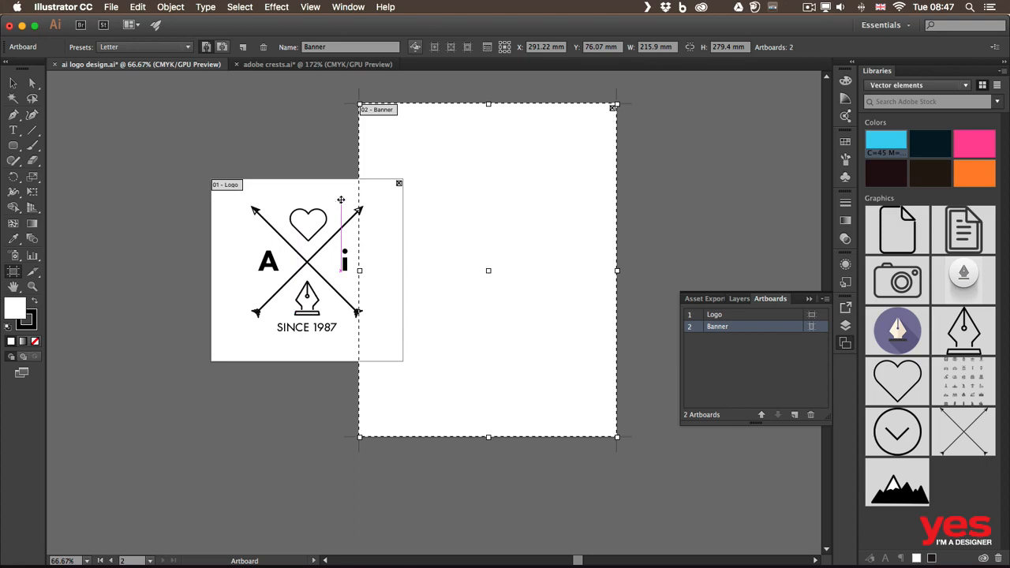
drag(396, 144, 432, 163)
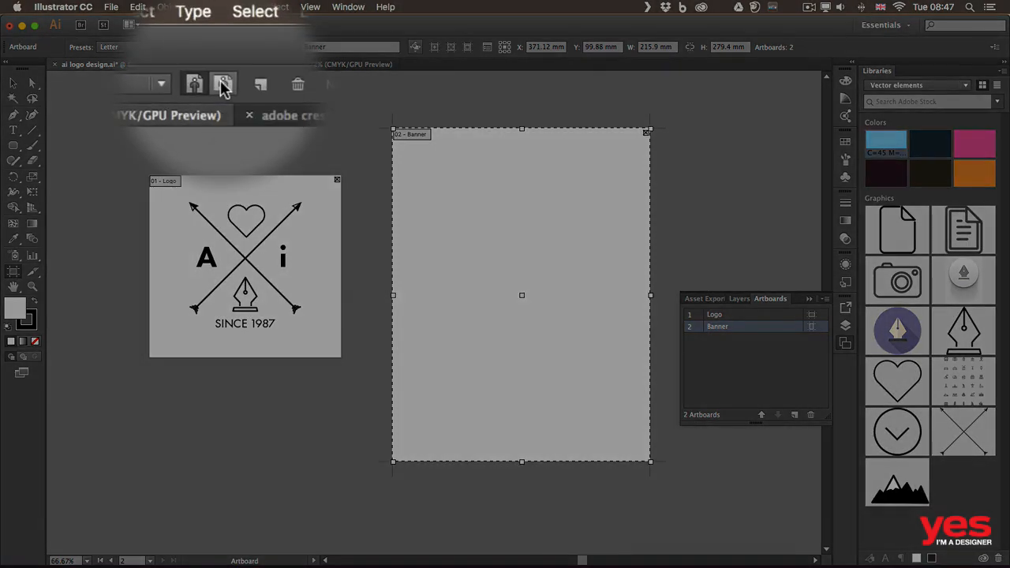
click(221, 48)
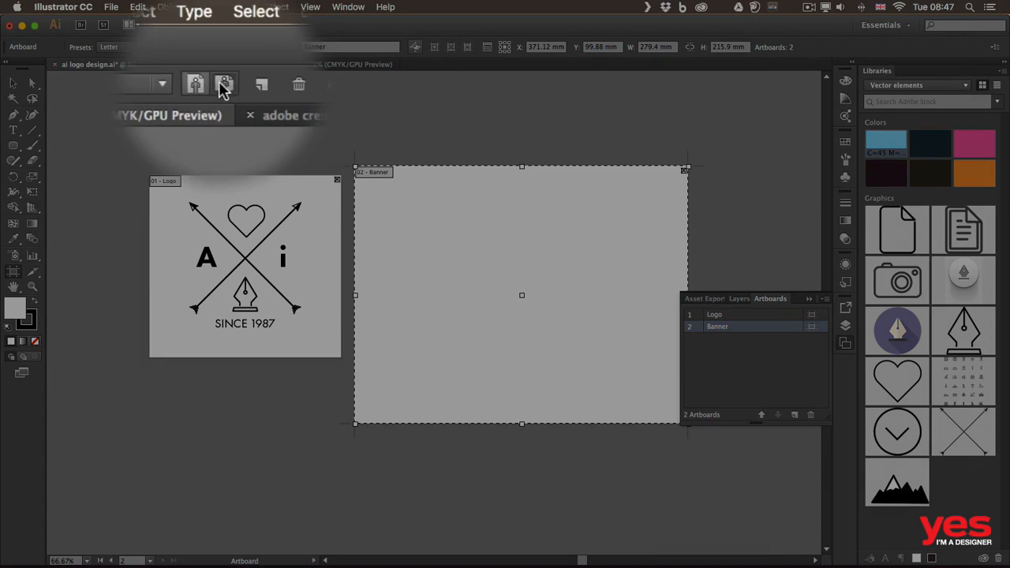
click(206, 49)
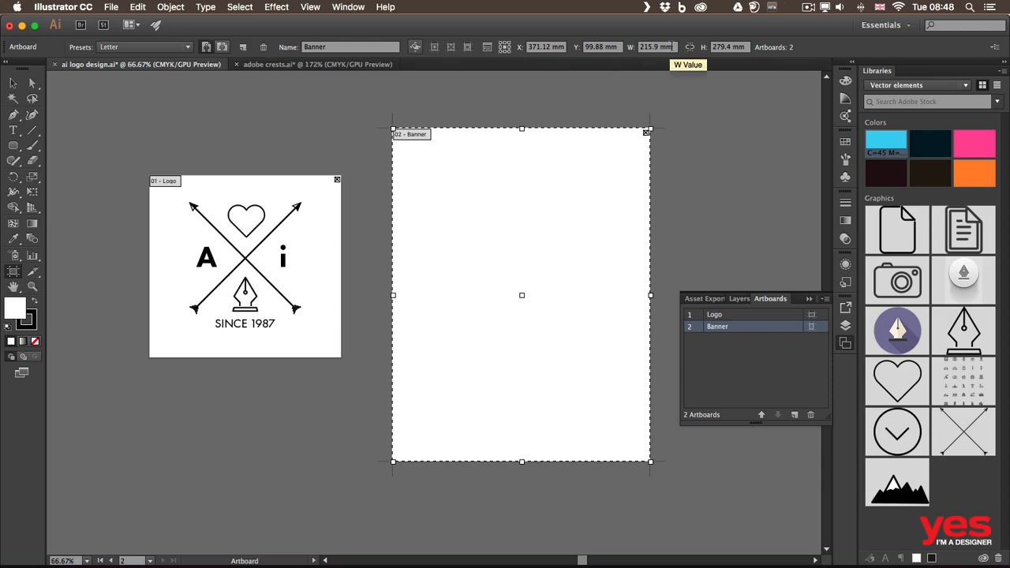
- Set the Banner artboard's height and width to 200 mm each
drag(673, 46, 636, 46)
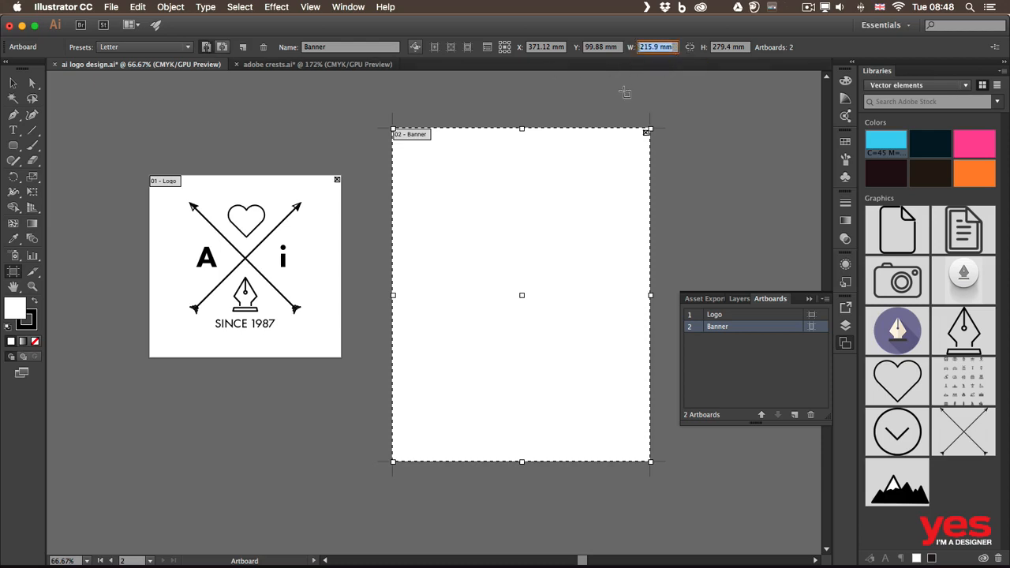
drag(748, 47, 704, 47)
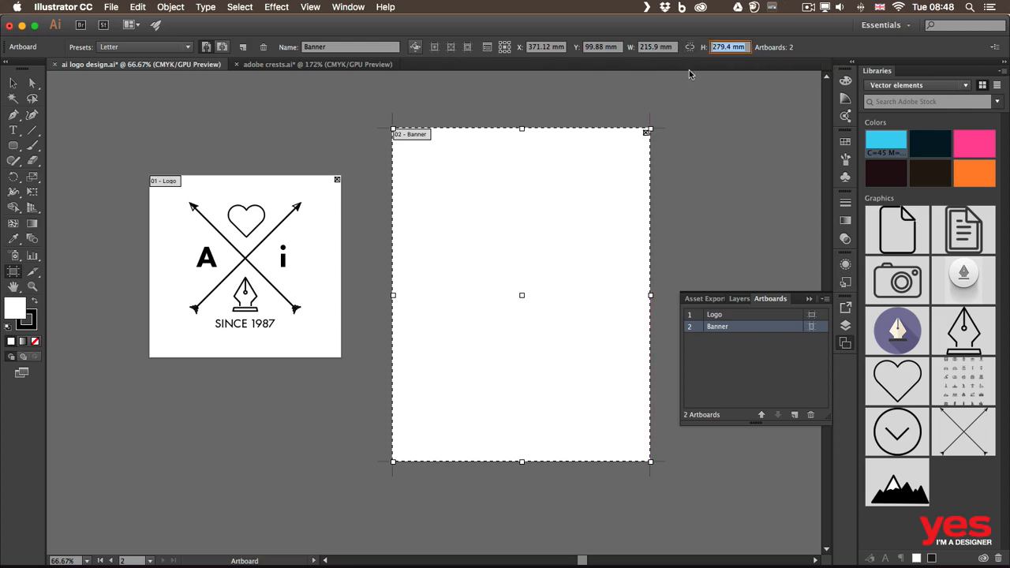
text(200)
drag(676, 47, 609, 46)
text(200)
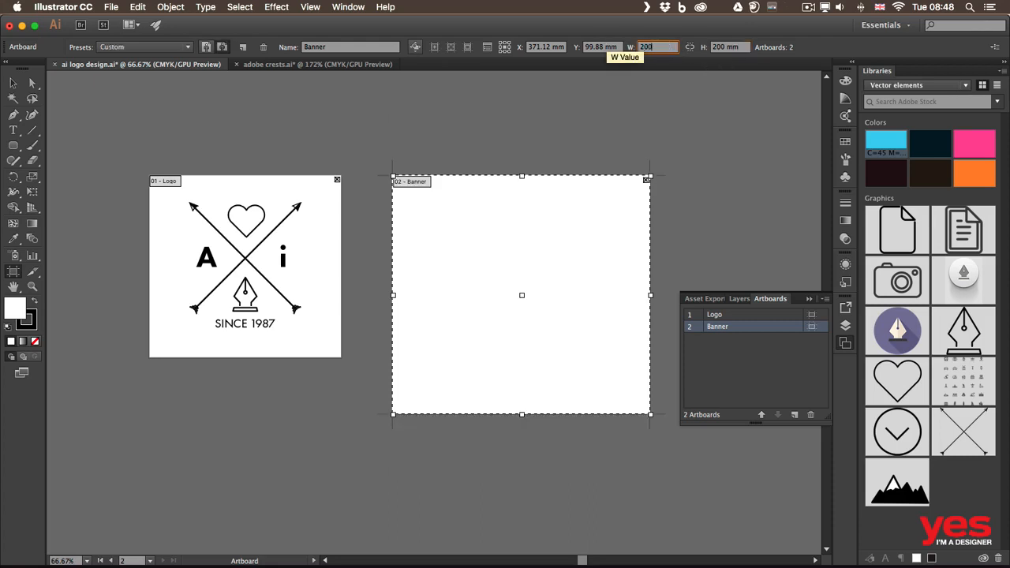
key(Return)
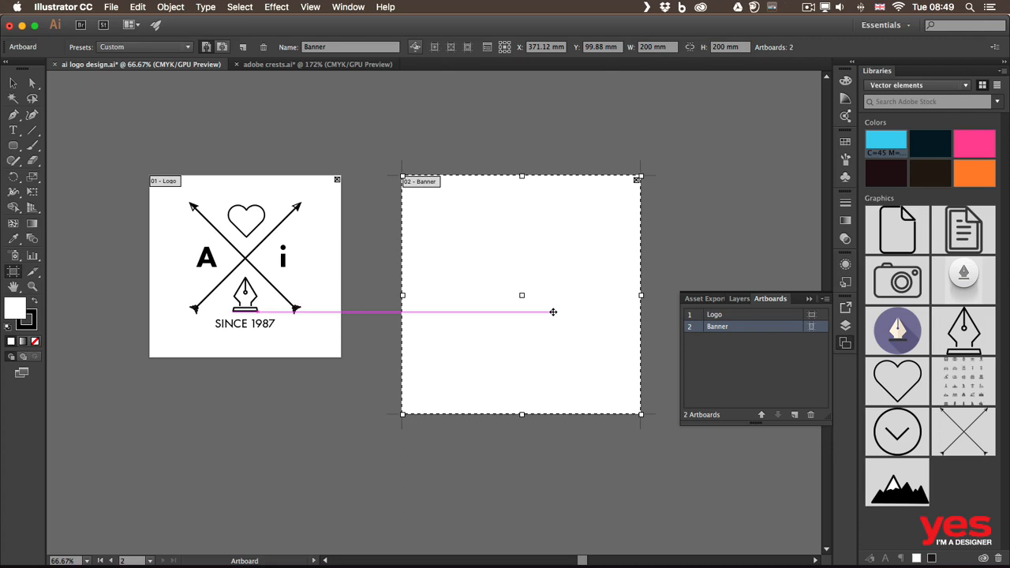
- Start a new document with 6 artboards, trying the right-to-left layout option and keeping the left-to-right arrangement
click(111, 7)
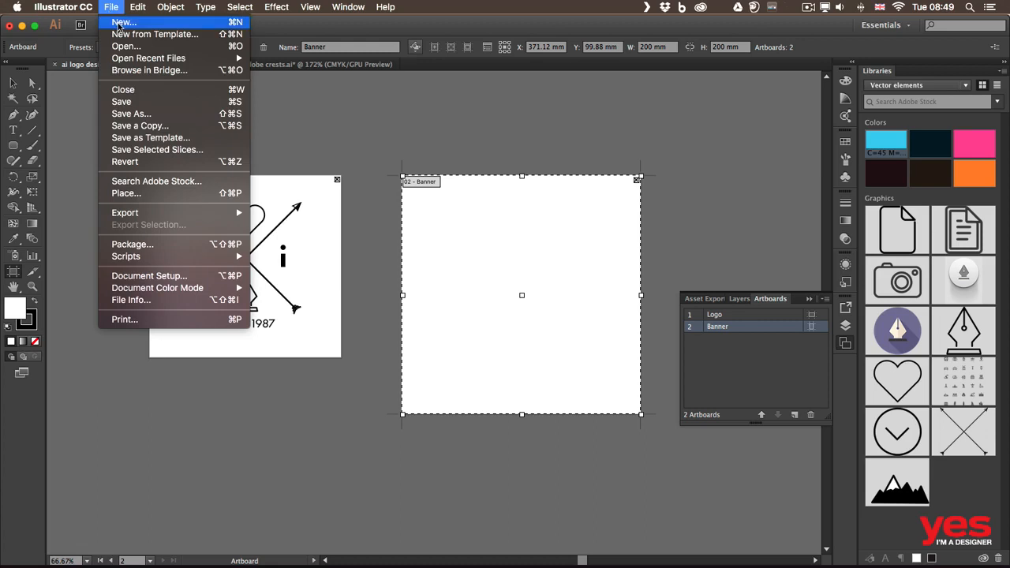
click(118, 24)
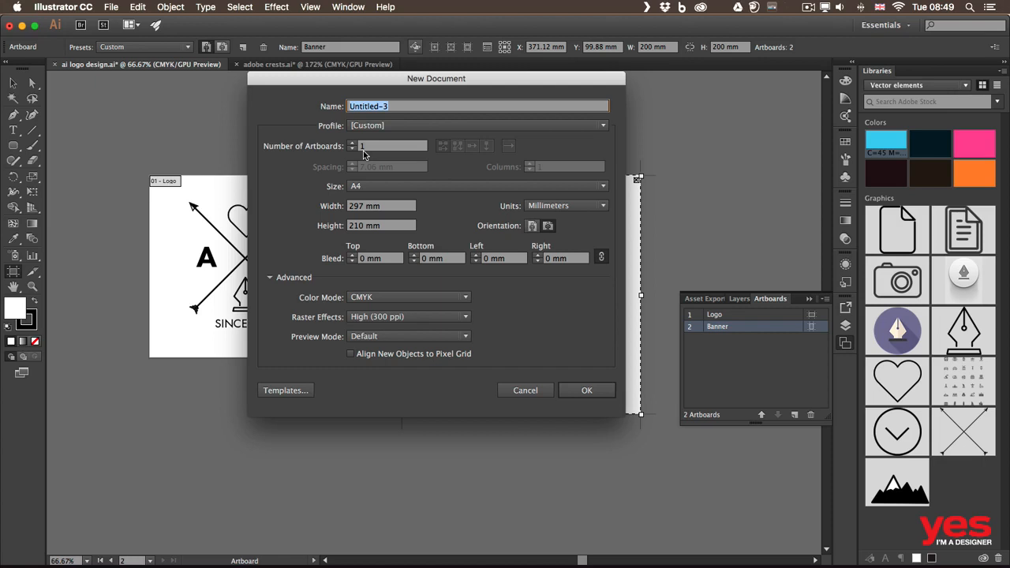
click(357, 146)
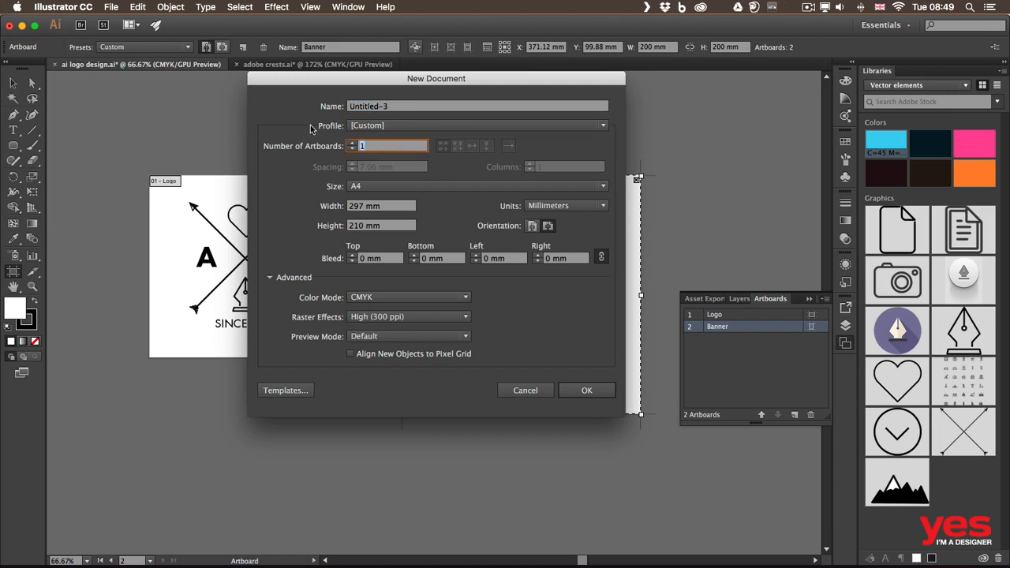
text(6)
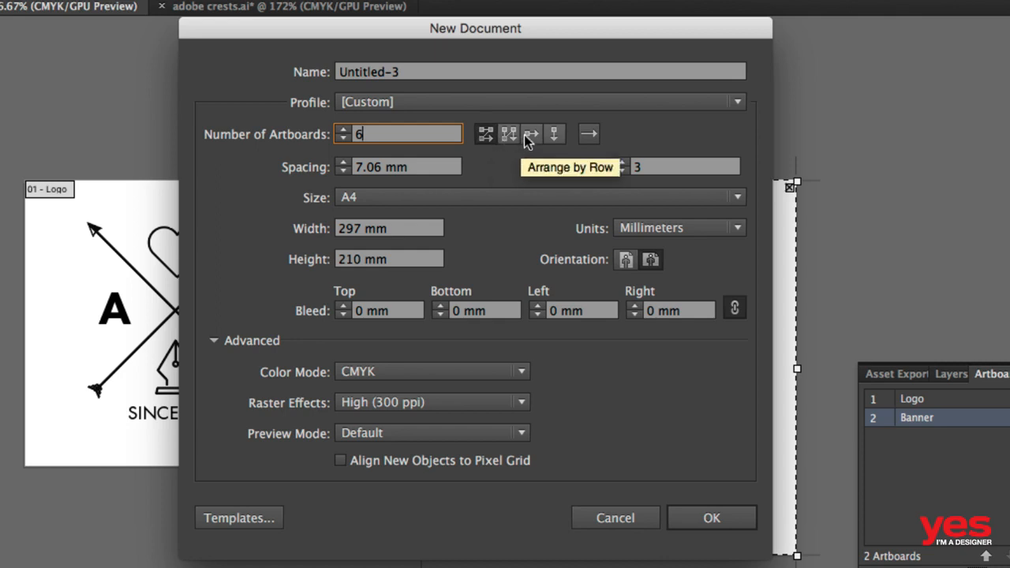
click(588, 136)
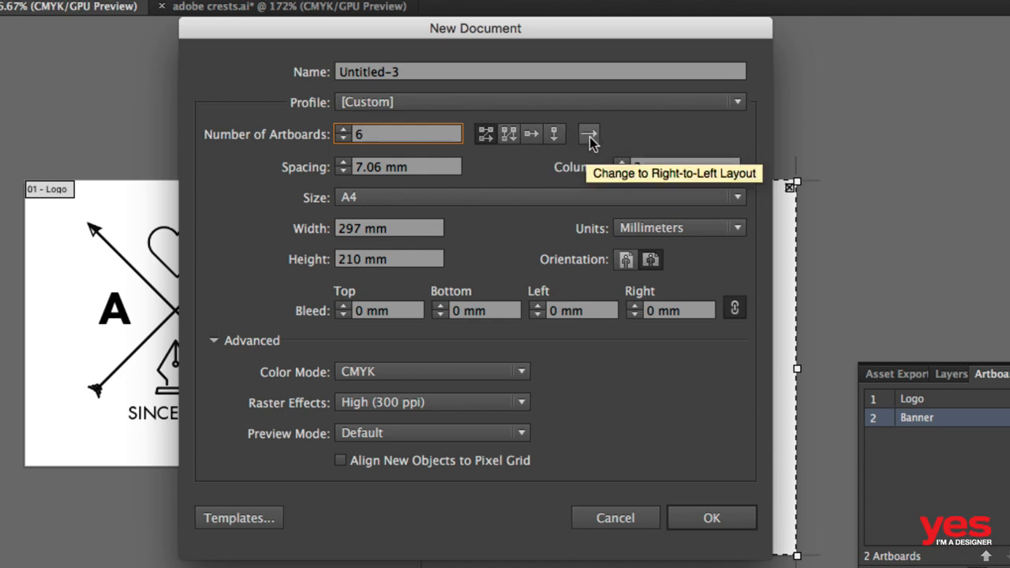
click(590, 136)
click(590, 136)
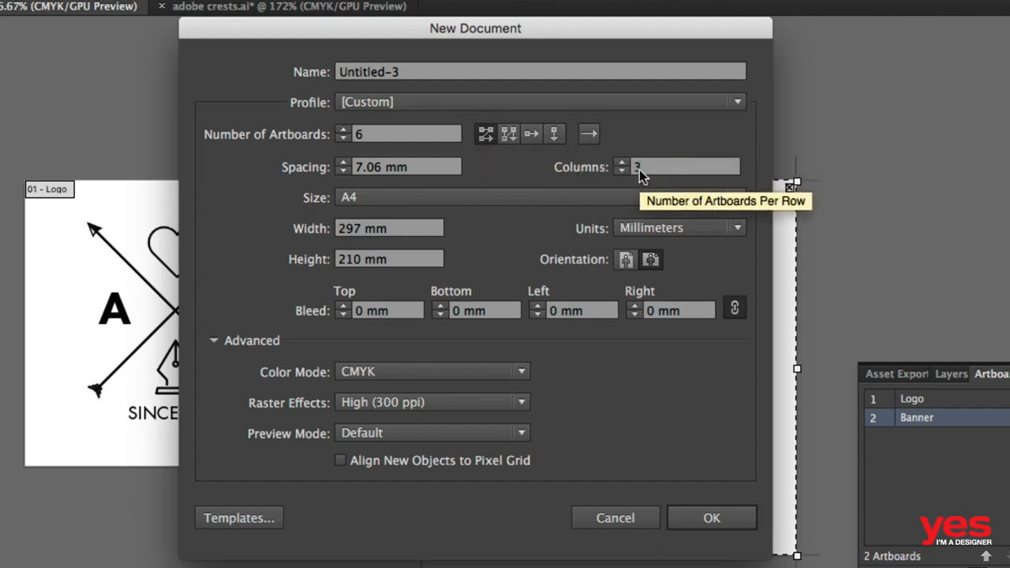
- Set the new document's artboard width and height to 100 mm each and create the document
click(373, 166)
key(Tab)
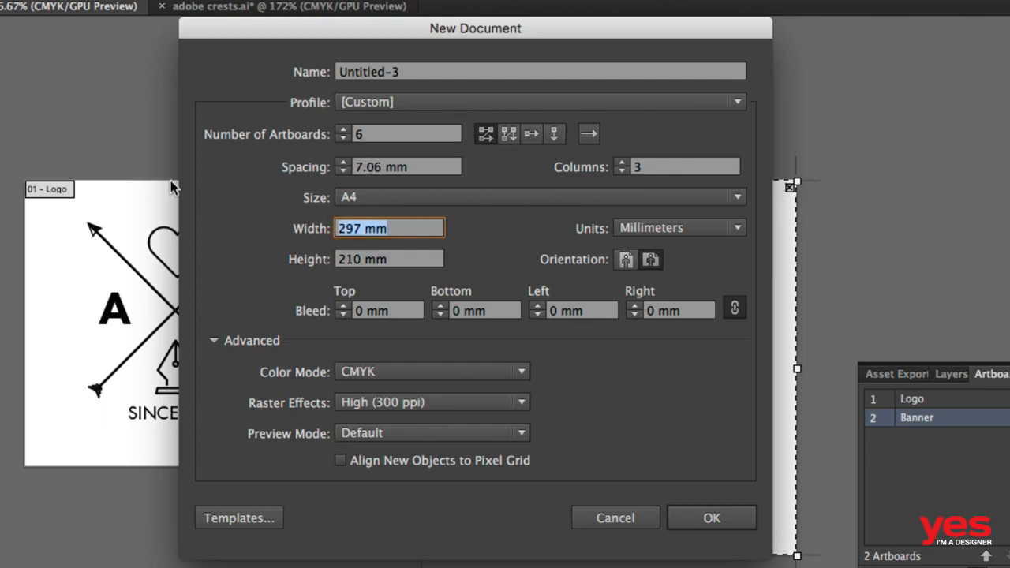
text(100)
key(Tab)
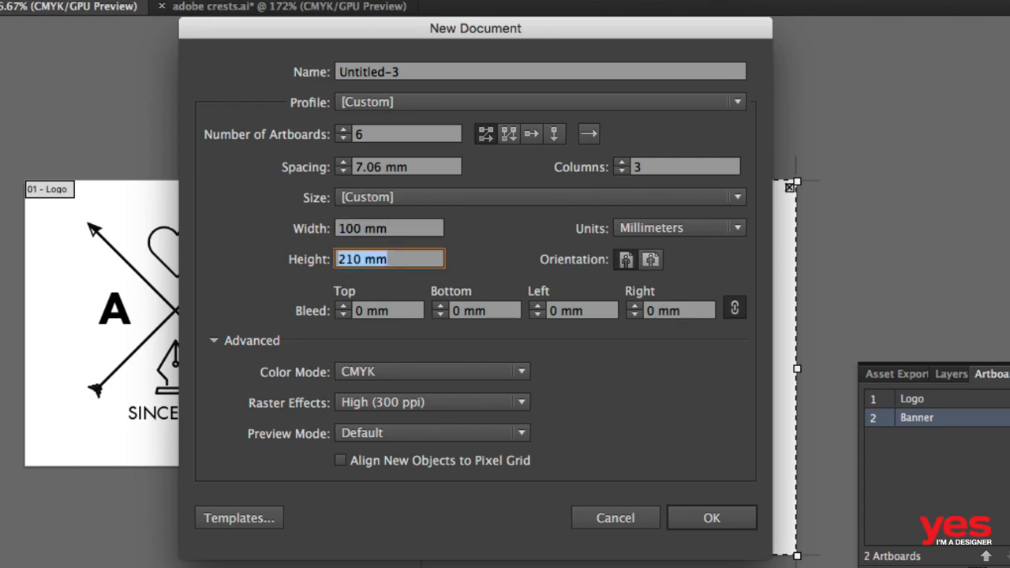
text(100)
key(Tab)
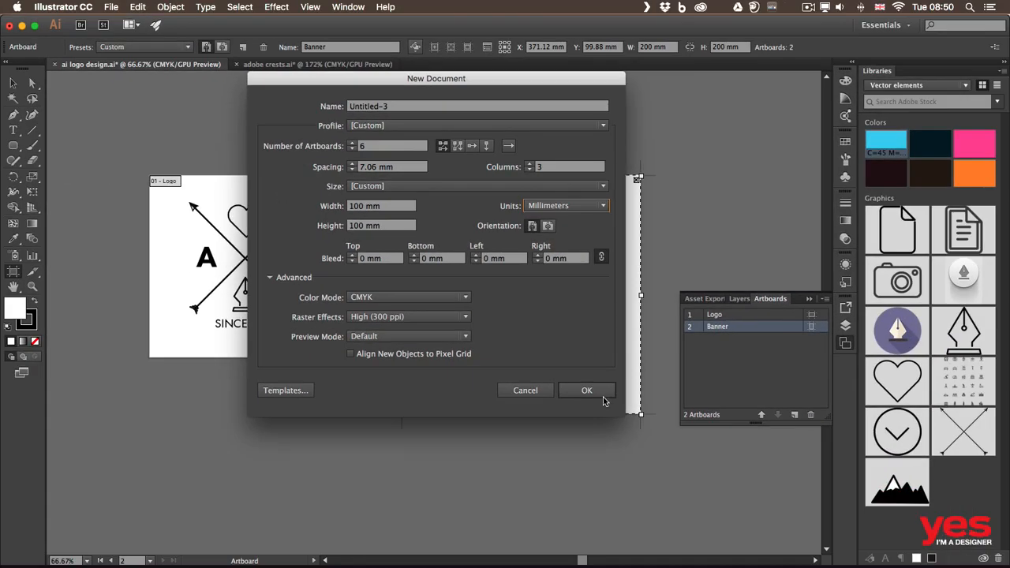
click(602, 401)
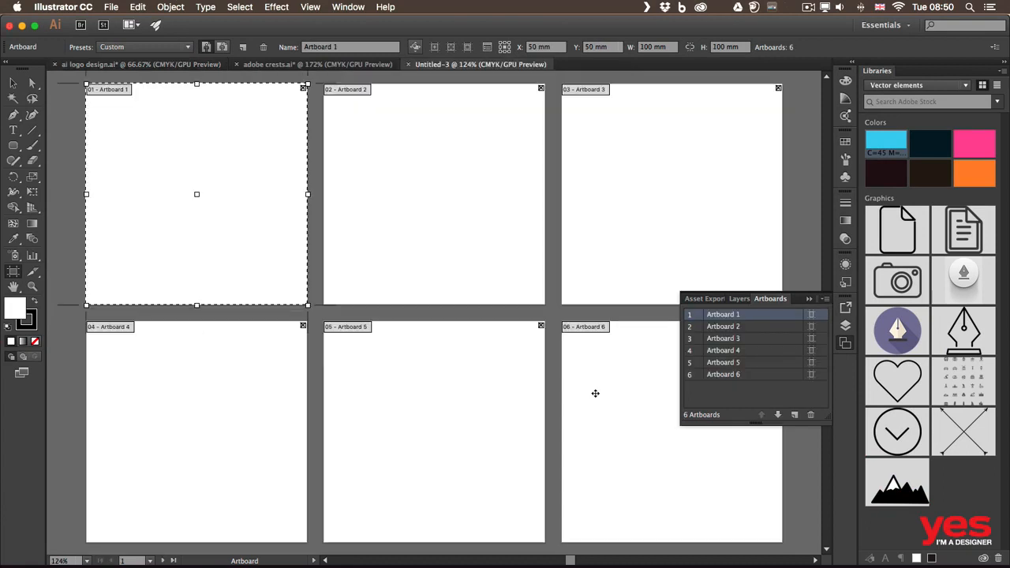